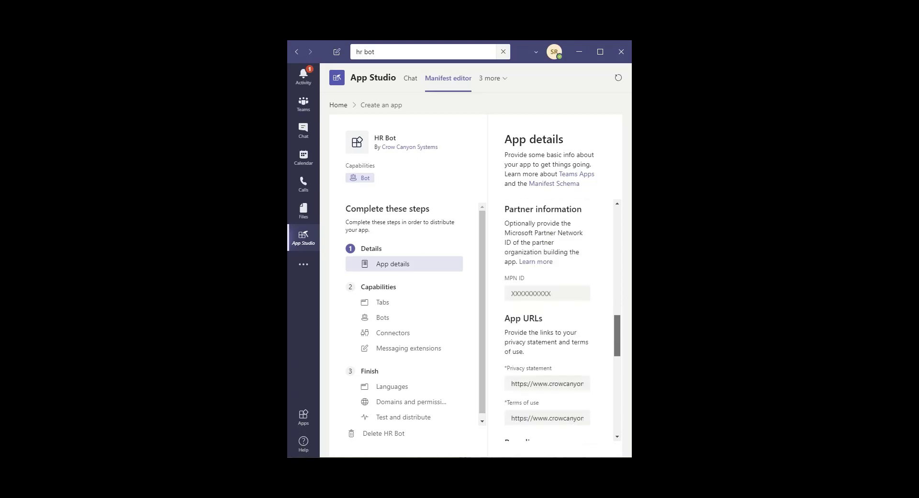
- Review the HR Bot app details, from the app names and identification to the URLs and branding
scroll(555, 321, down, 3)
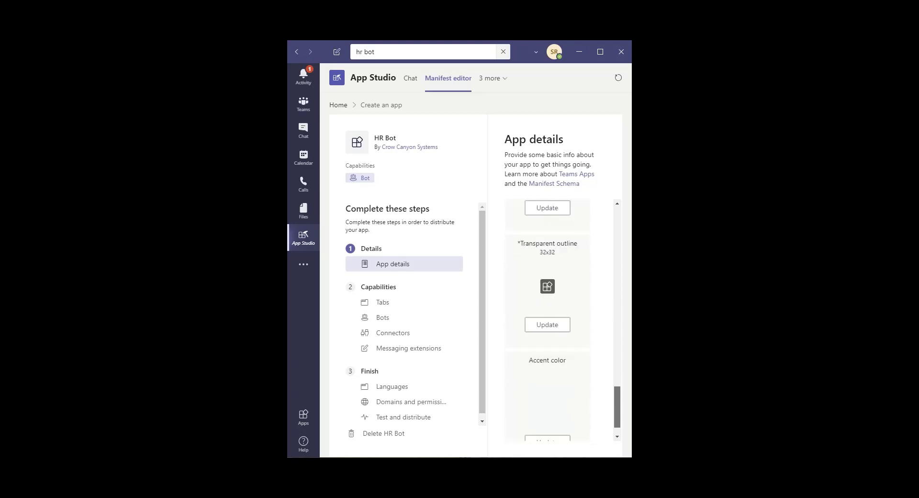
scroll(555, 320, up, 10)
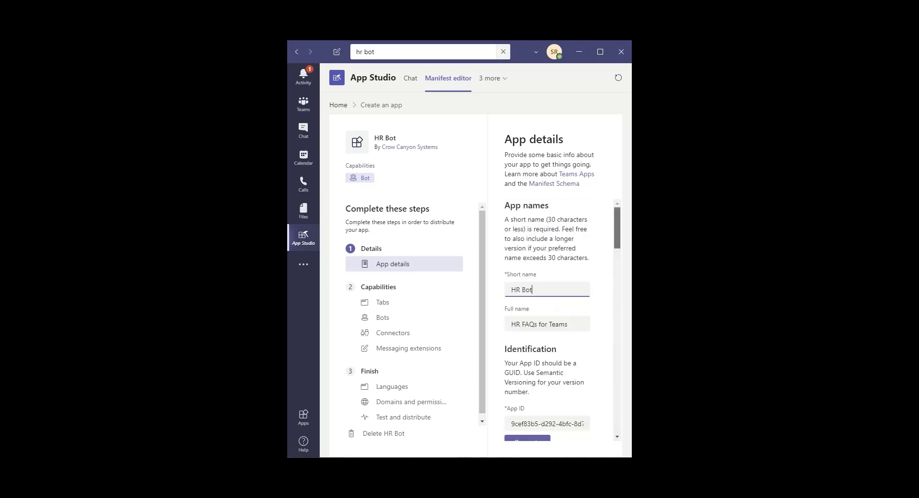
scroll(556, 321, down, 1)
click(547, 253)
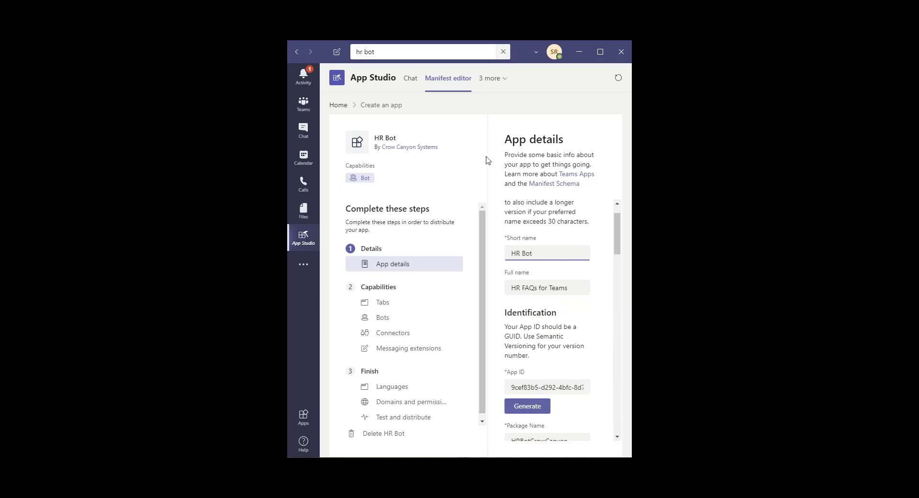
- Open the HR Bot chat in Teams, ready for entering a question
click(307, 290)
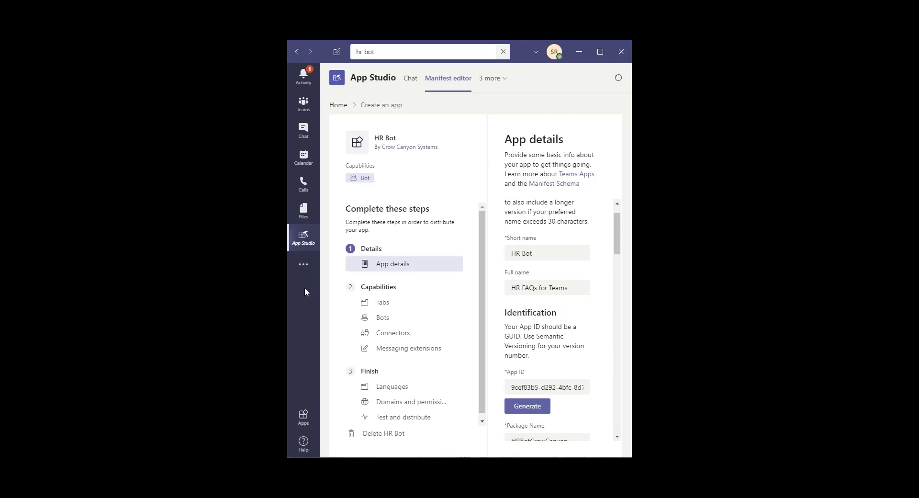
click(304, 263)
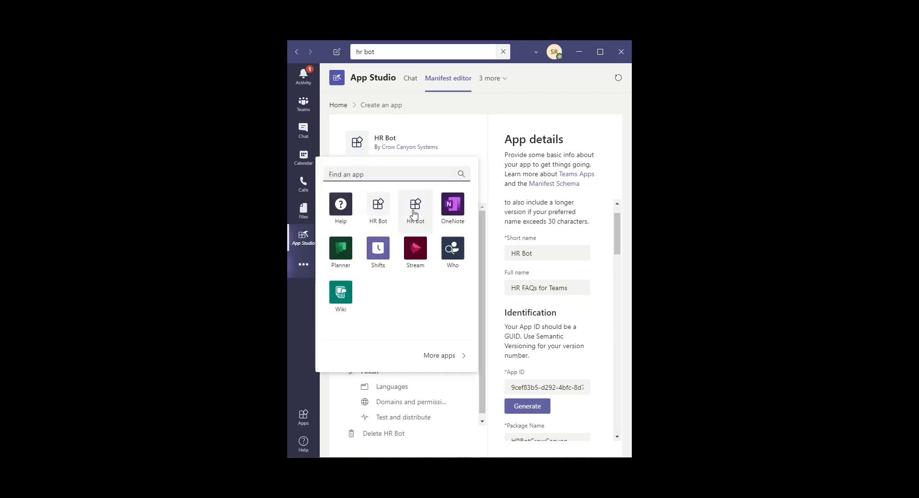
click(376, 216)
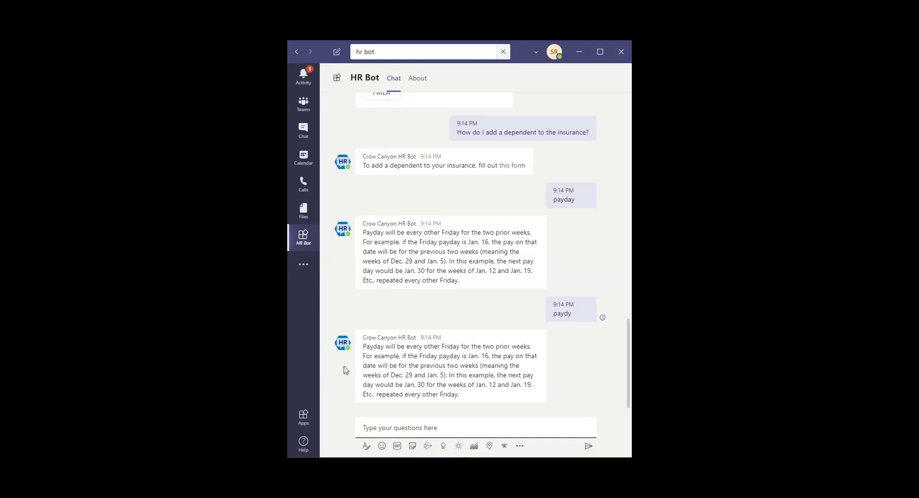
click(442, 426)
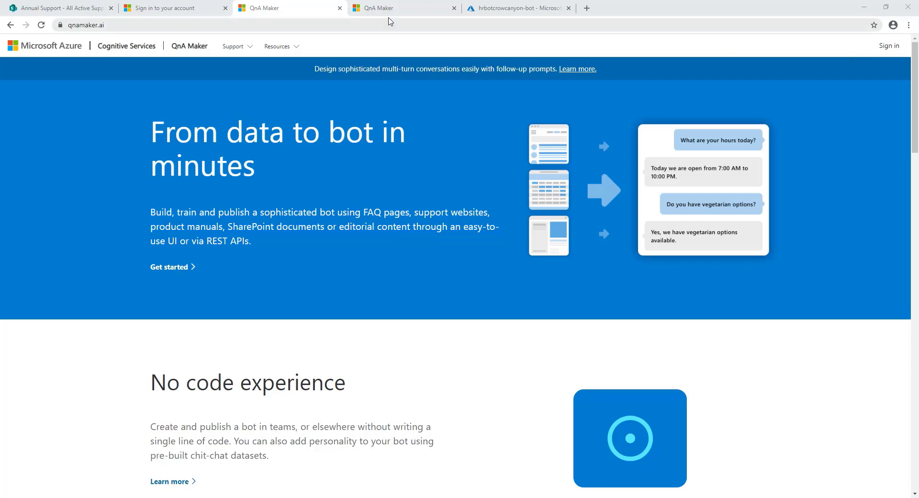
- Open the Crow Canyon HR FAQ knowledge base in QnA Maker and add the question "Parking Policy" with the answer "Parking spots are allotted by your manager."
click(405, 11)
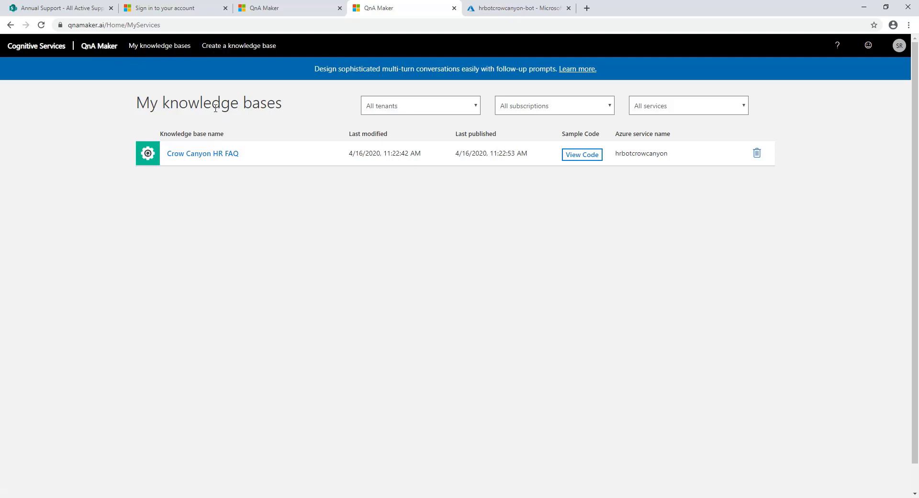
click(215, 159)
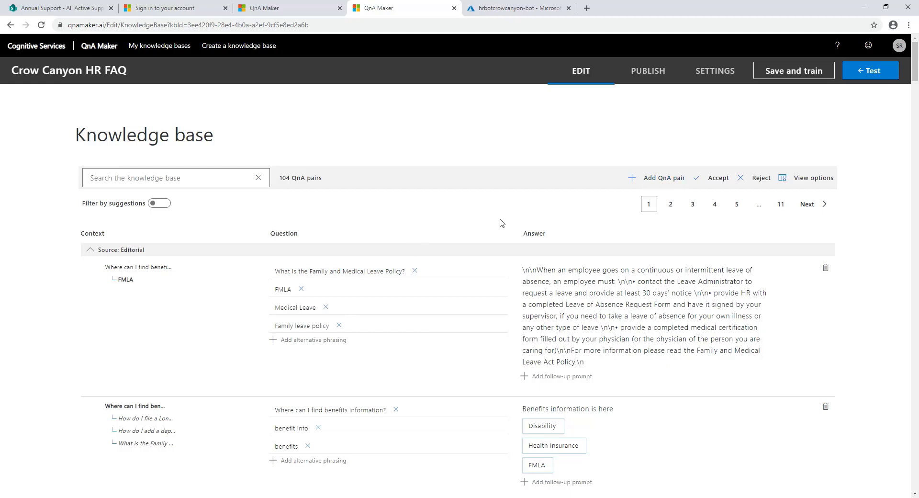
click(667, 183)
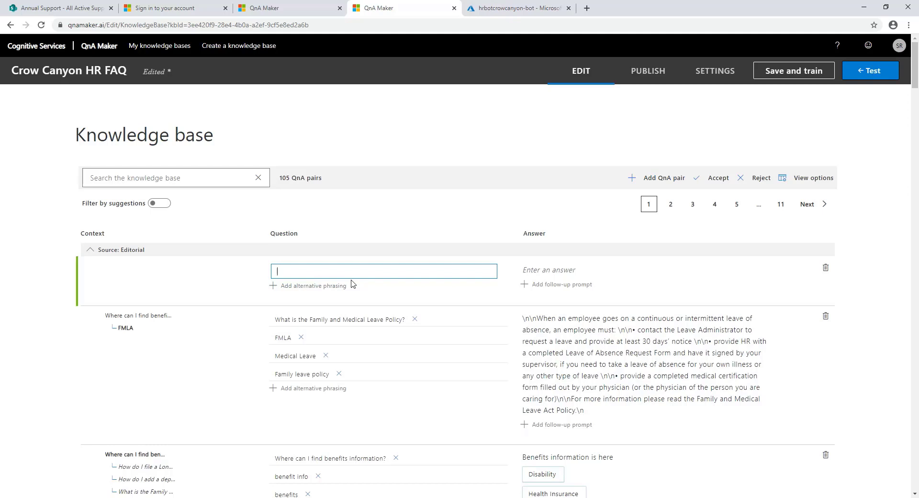
text(Parking Policy)
click(542, 269)
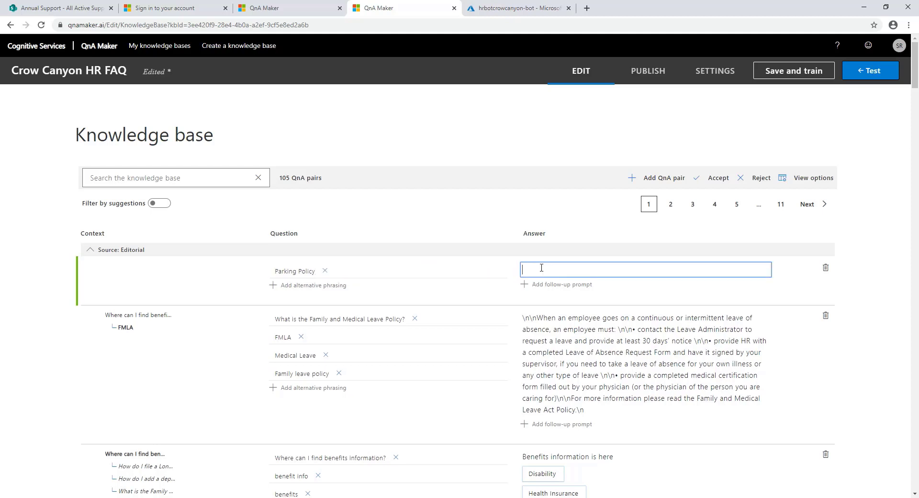
text(POa)
text(king spots )
text(are allotted)
text( by your manag)
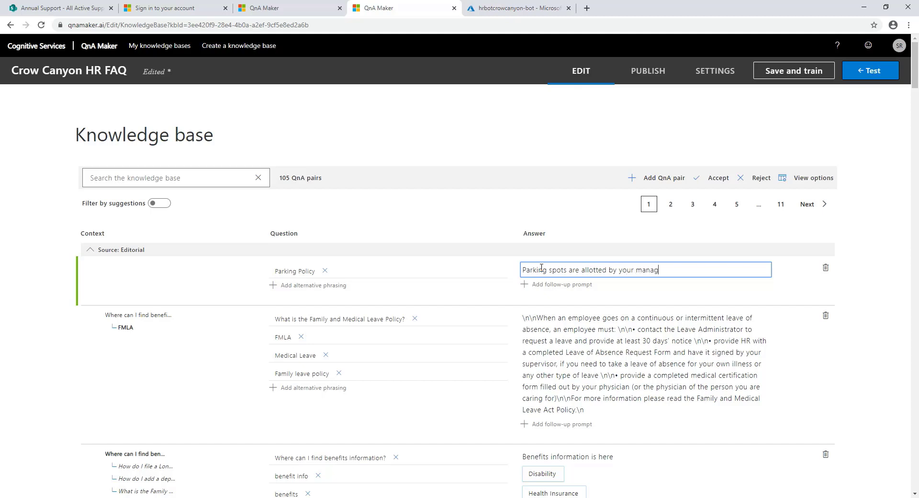
text(er.)
- Add the alternative phrasings "parking spots", "parking" and "parking lot" to the Parking Policy question
click(336, 285)
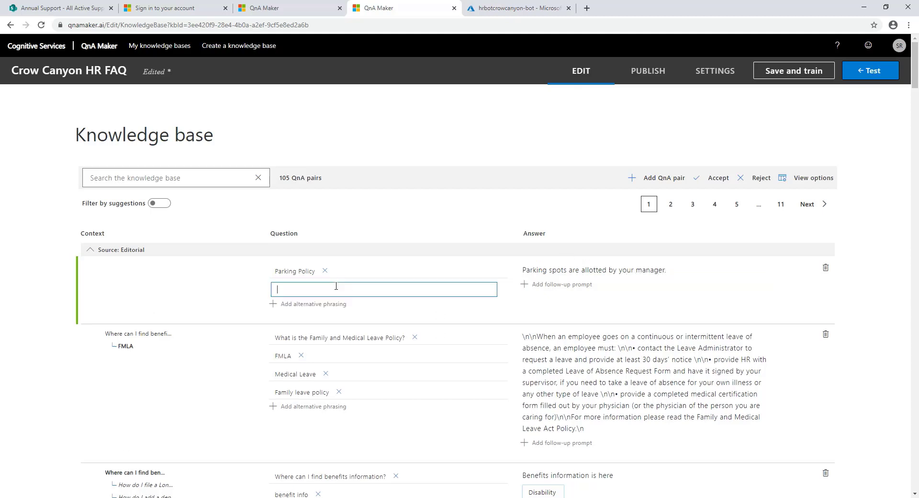
text(parking spots)
click(328, 304)
text(par)
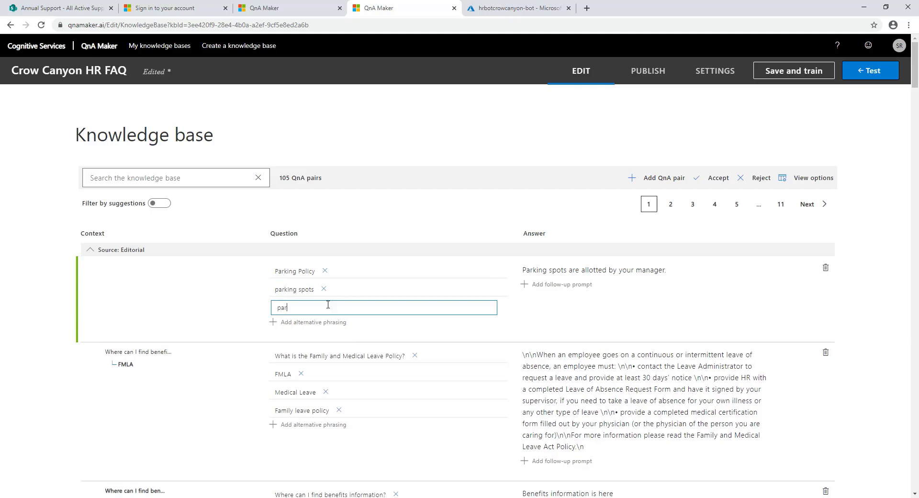
text(ing)
click(327, 322)
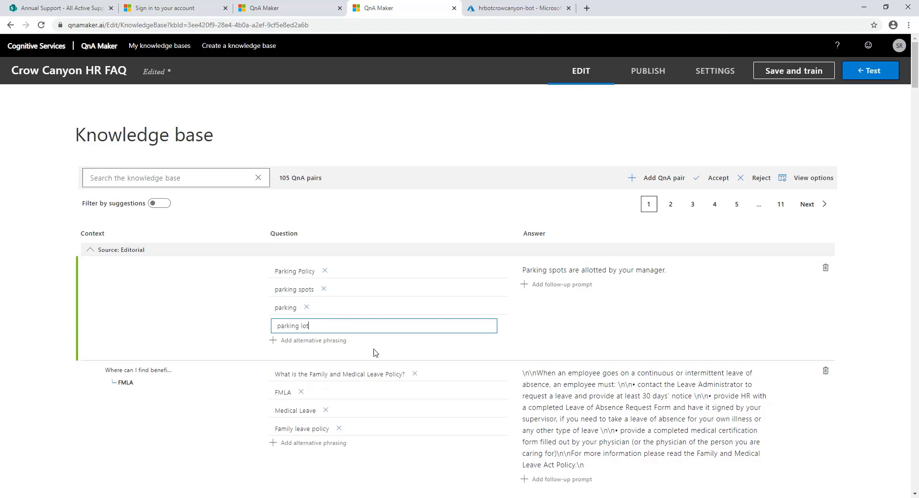
click(584, 322)
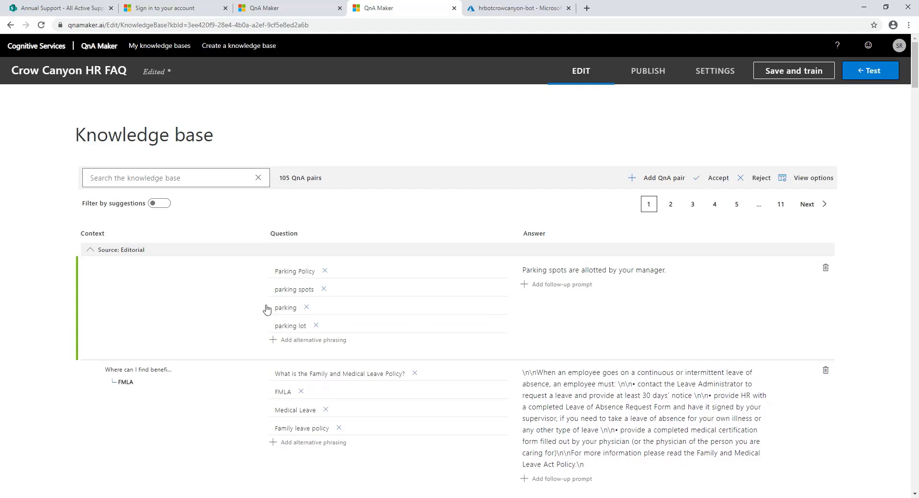
- Collapse the Editorial, qna_chitchat_Friendly.tsv and QNA-Maker-File.xlsx sources, and save and train the knowledge base
click(94, 251)
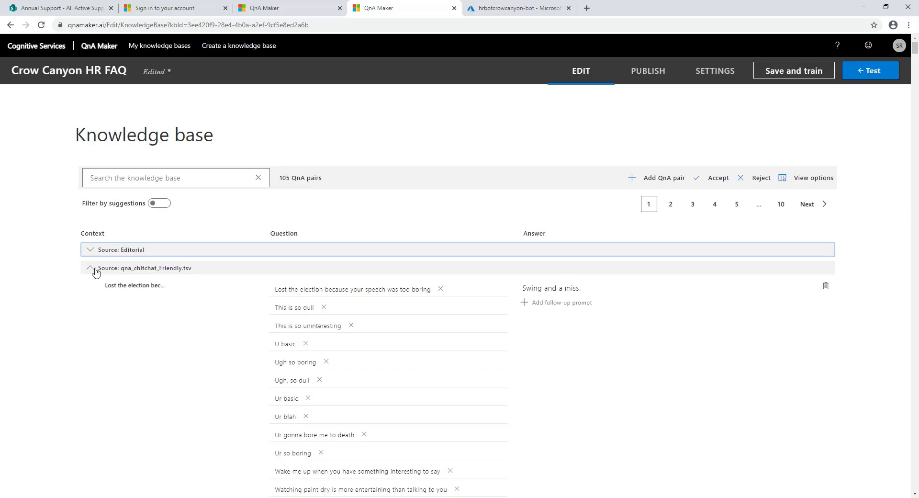
click(92, 269)
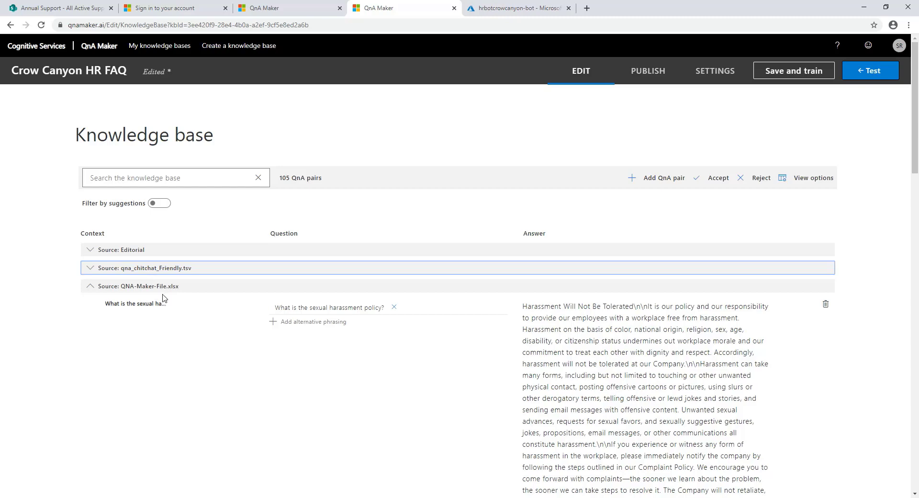
click(93, 289)
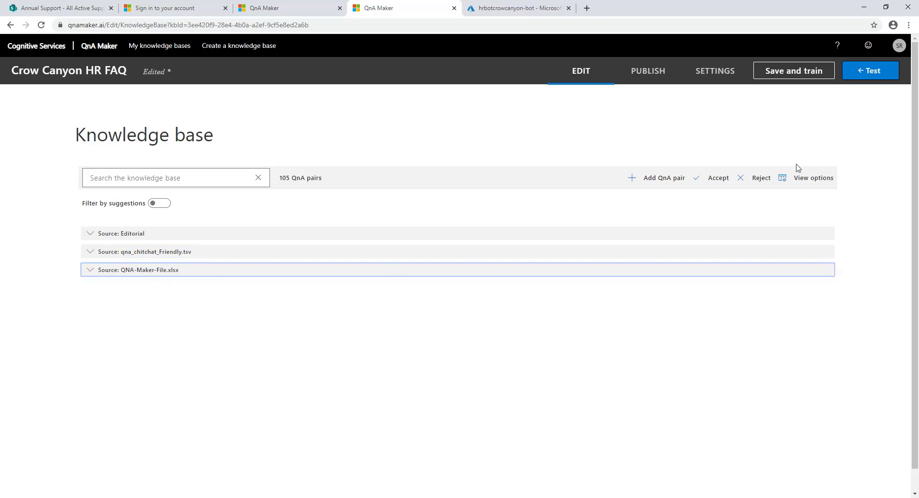
click(786, 71)
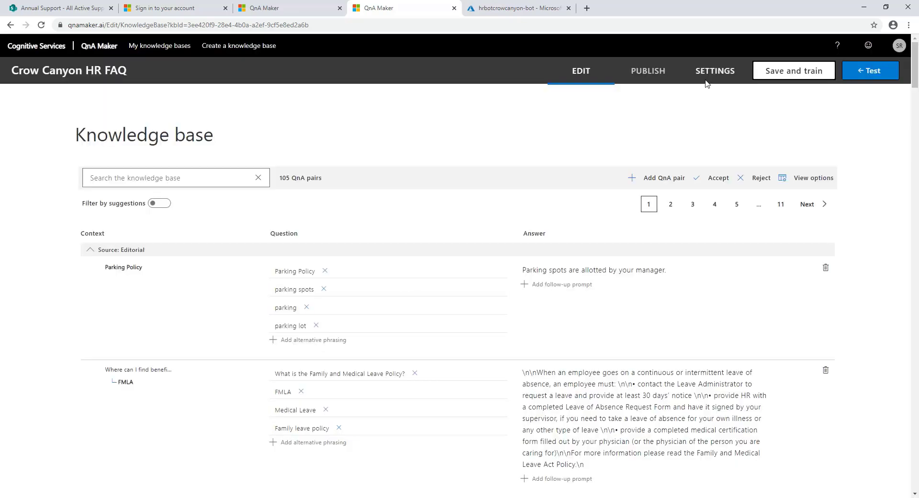
- Review the URL and file sources in the knowledge base settings, opening the file picker for adding a file and dismissing it
click(712, 72)
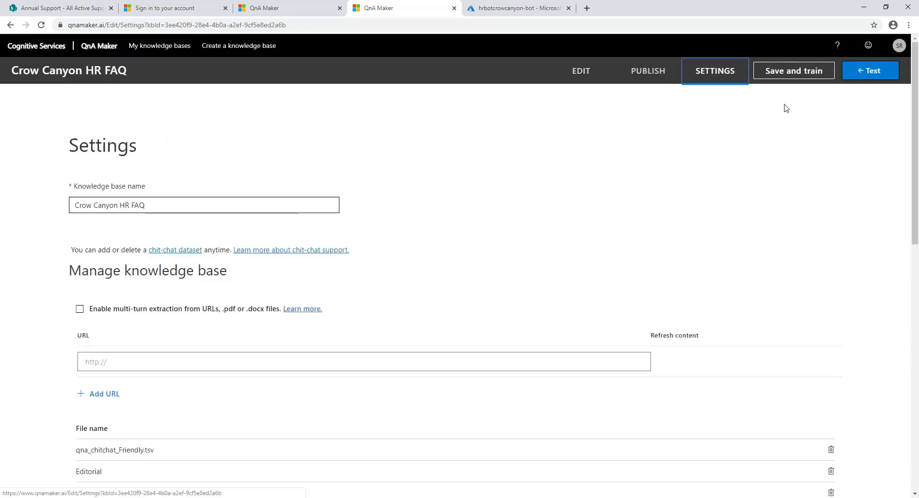
drag(916, 108, 916, 169)
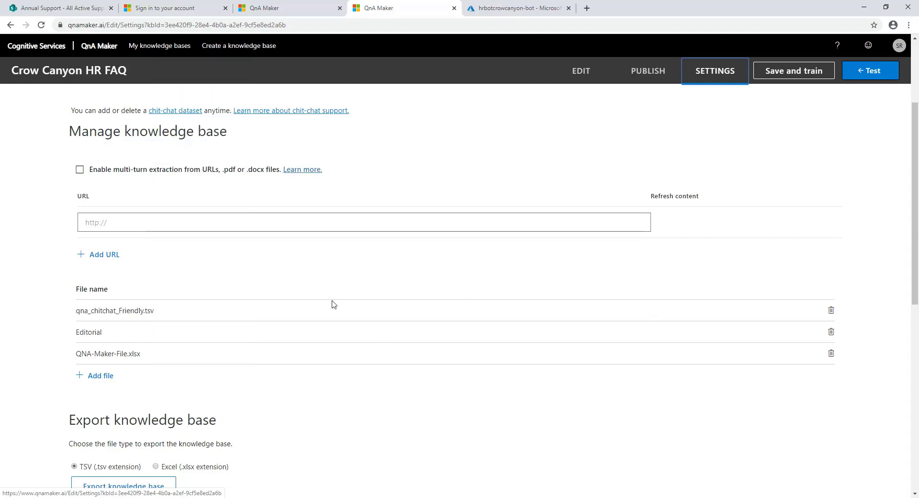
click(96, 378)
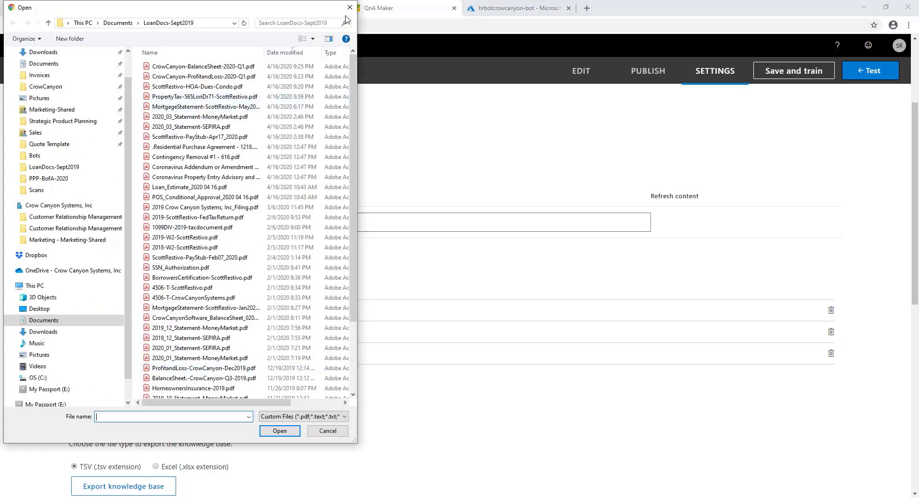
click(350, 8)
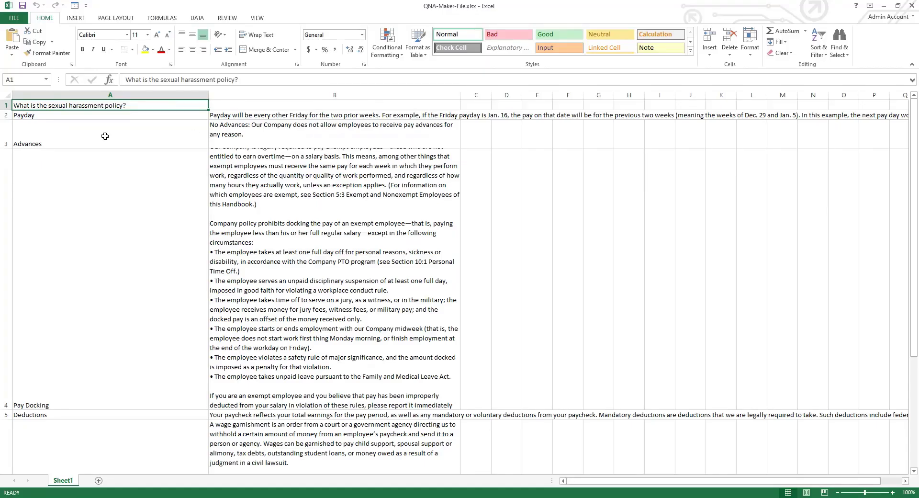
- In Excel's QNA-Maker-File.xlsx, insert a row above the Advances entry and copy the Advances answer into cell B3
click(43, 137)
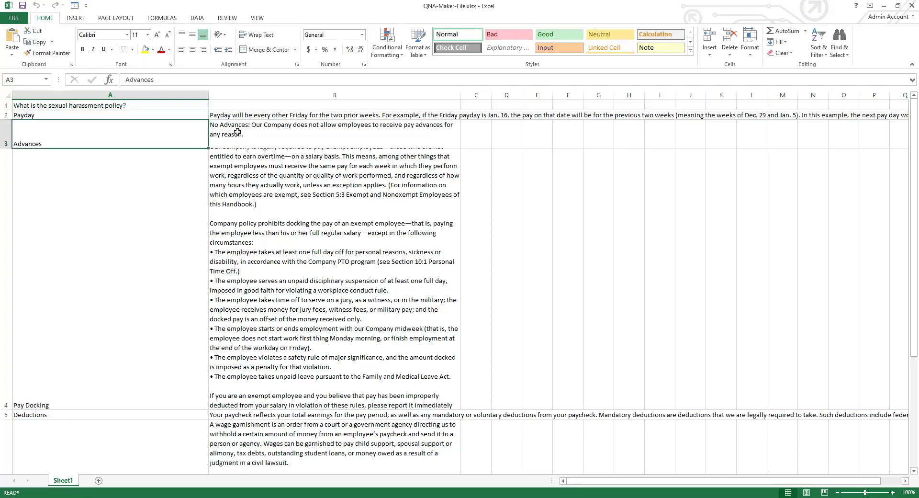
click(259, 134)
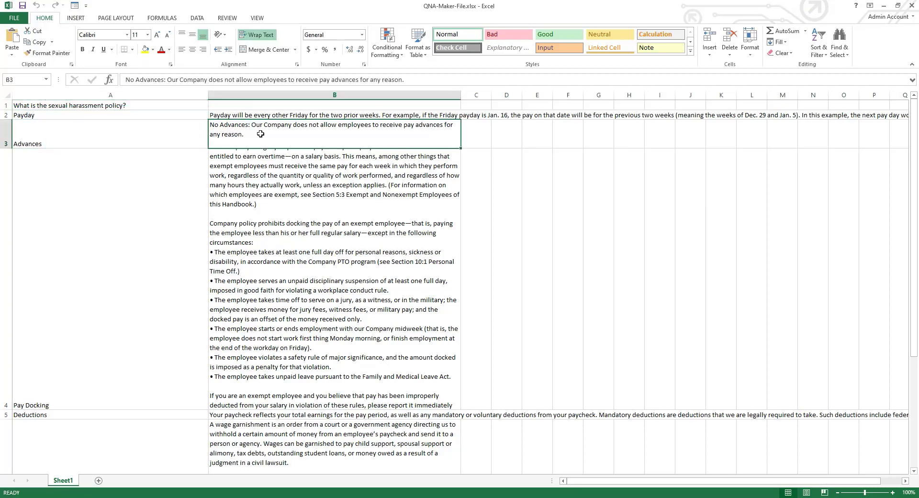
right_click(5, 132)
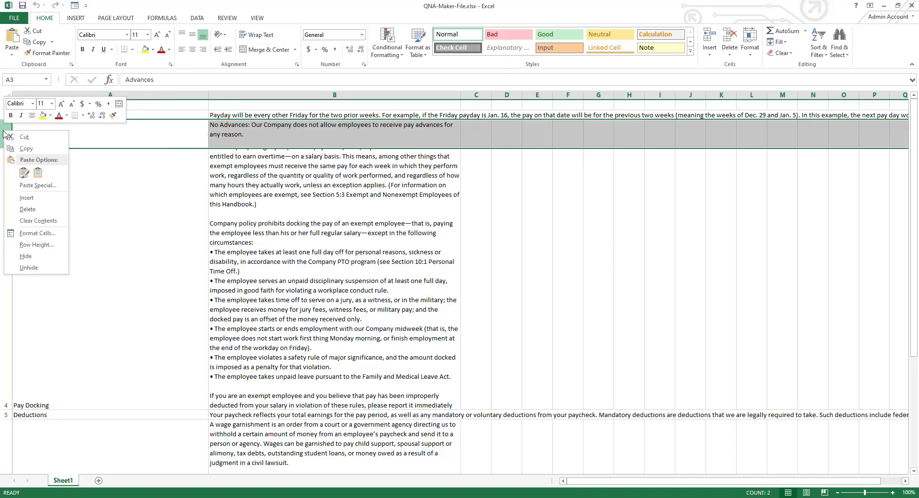
click(26, 197)
click(255, 137)
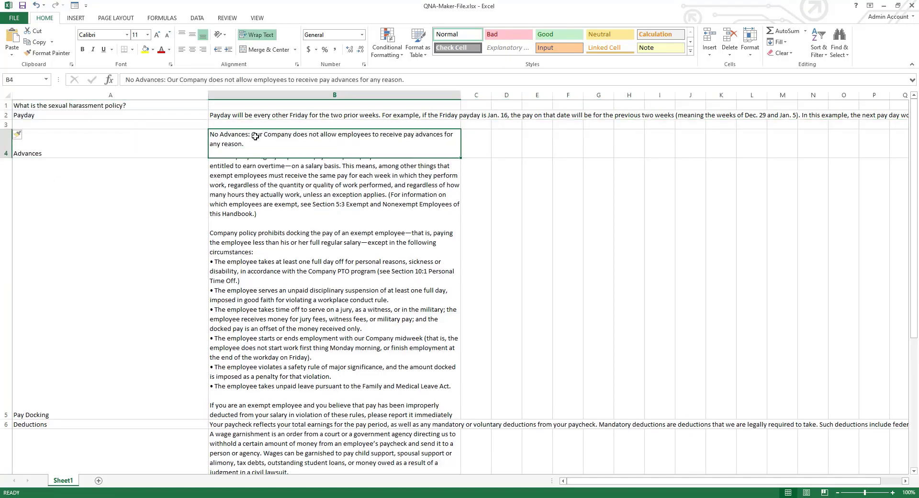
key(ctrl+x)
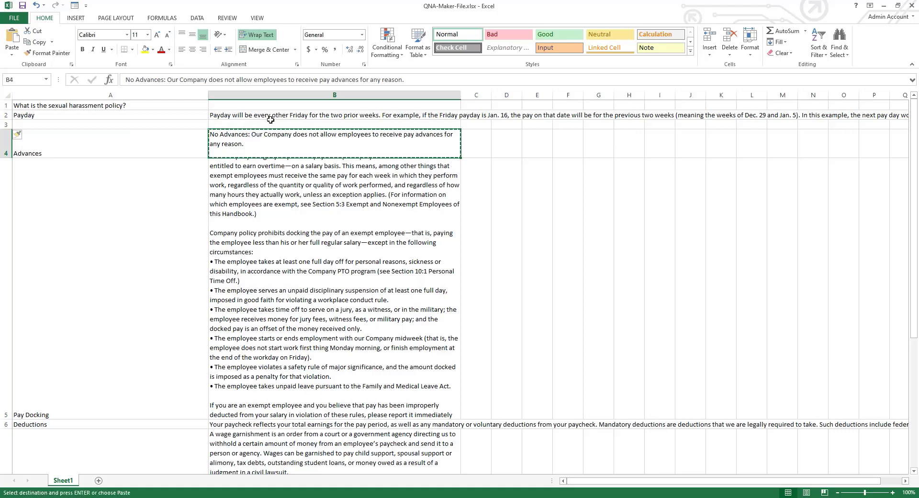
click(266, 123)
key(ctrl+v)
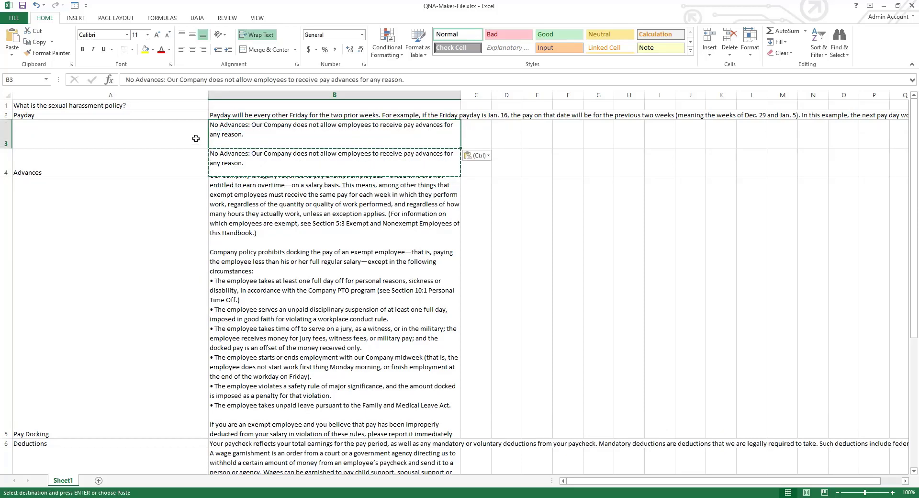
- Enter "Payroll advance" as the question in cell A3 and close the workbook without saving
click(161, 134)
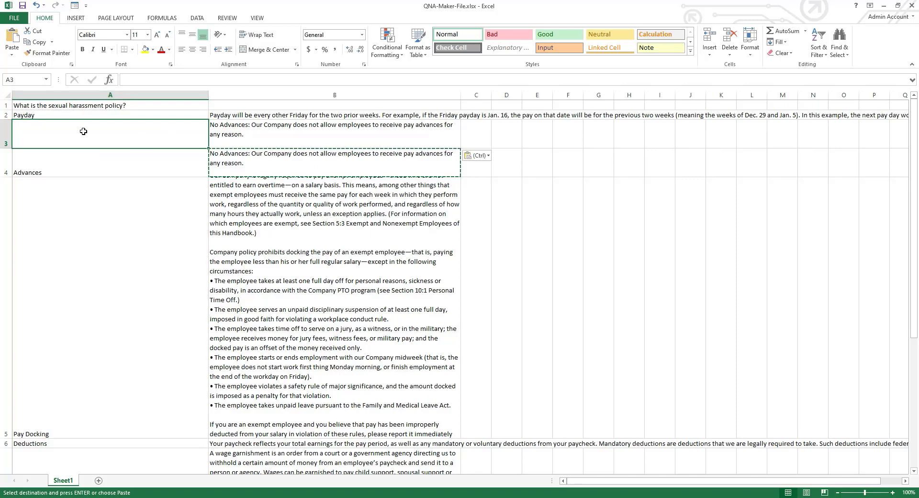
click(188, 80)
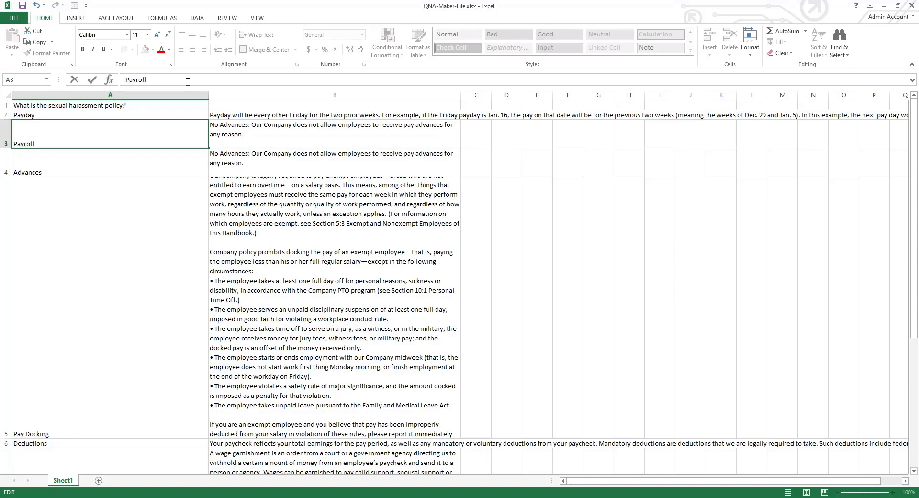
text(Payroll advance)
click(144, 213)
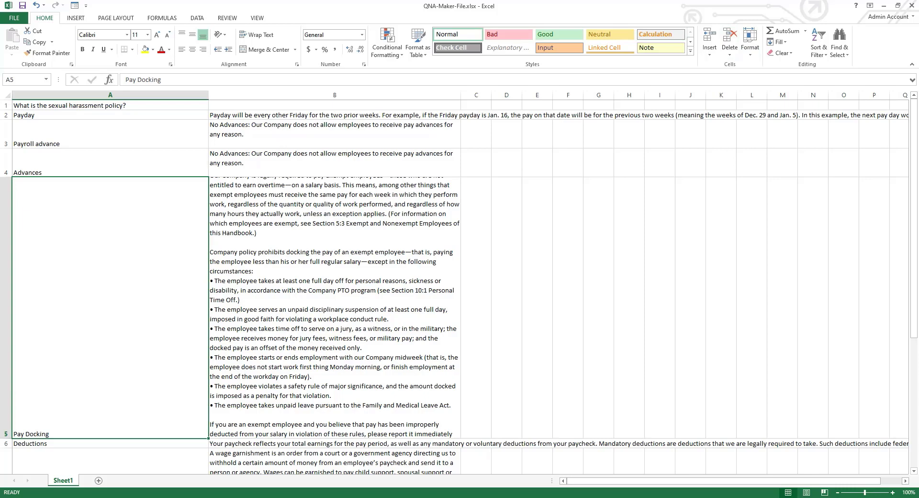
click(912, 7)
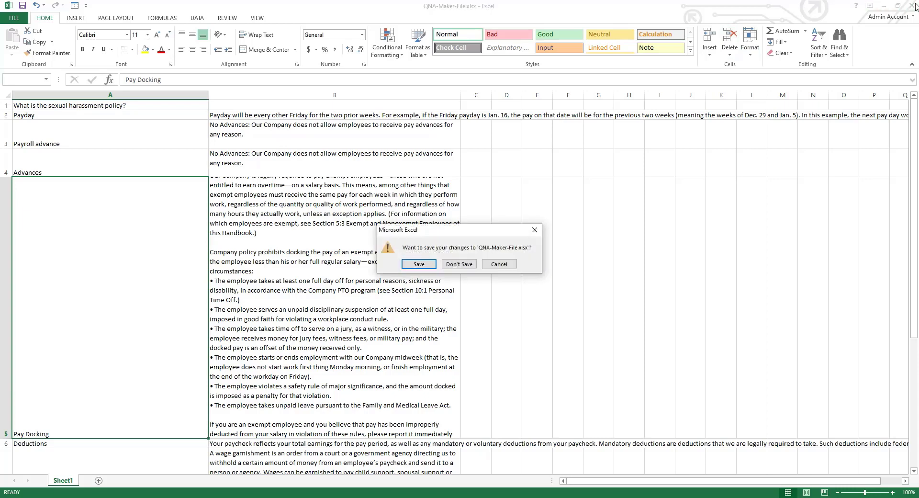
click(462, 266)
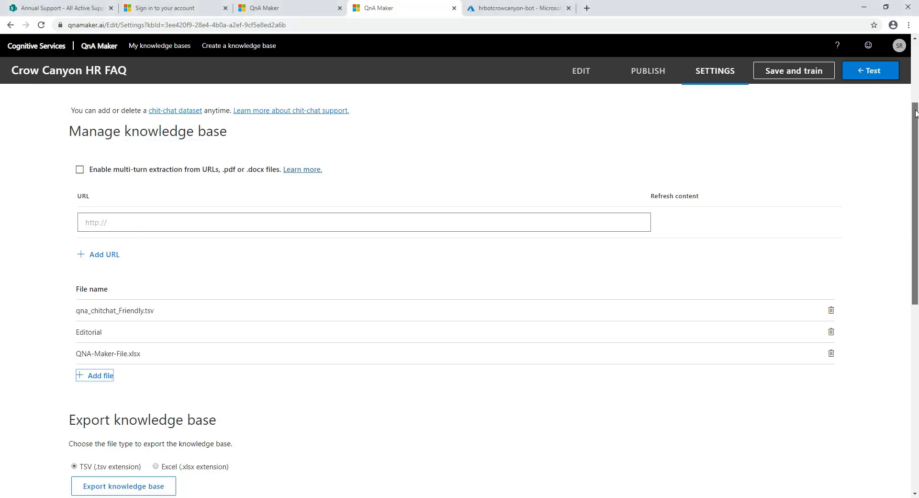
- Save and train the Crow Canyon HR FAQ knowledge base and publish it to the hrbotcrowcanyon QnA Maker service
drag(915, 114, 916, 200)
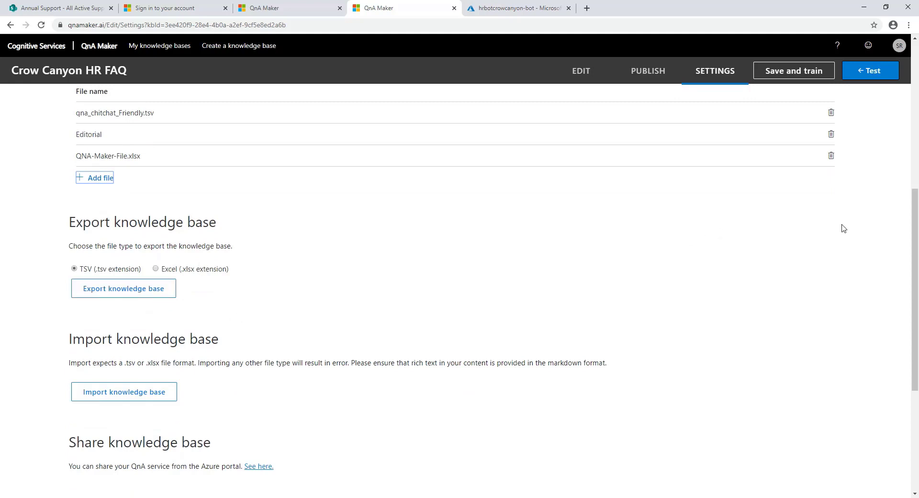
scroll(914, 222, up, 2)
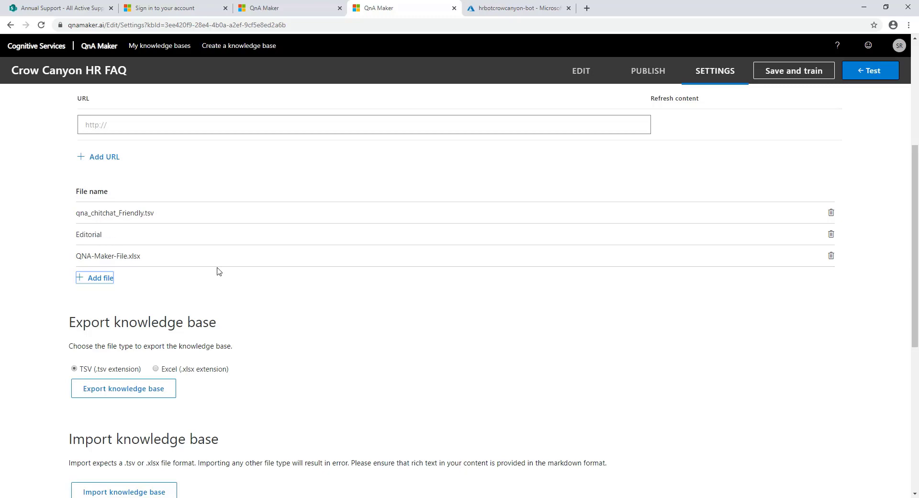
drag(916, 251, 916, 320)
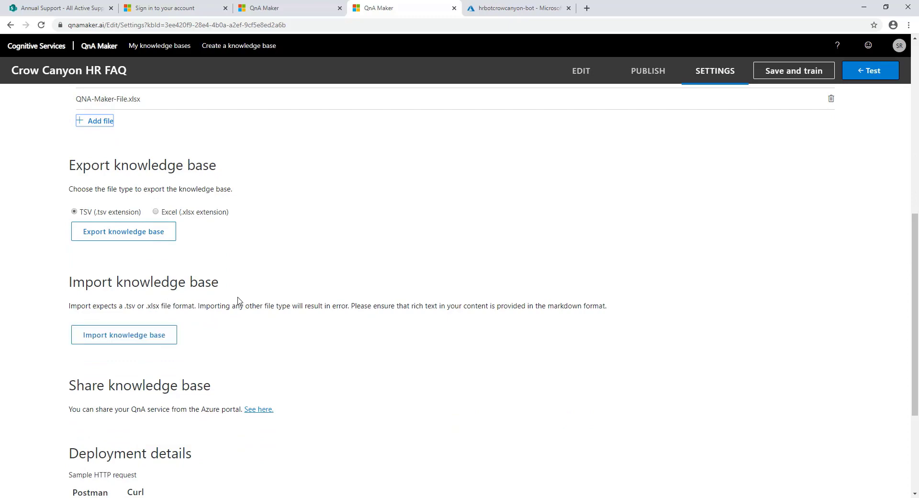
scroll(886, 316, down, 2)
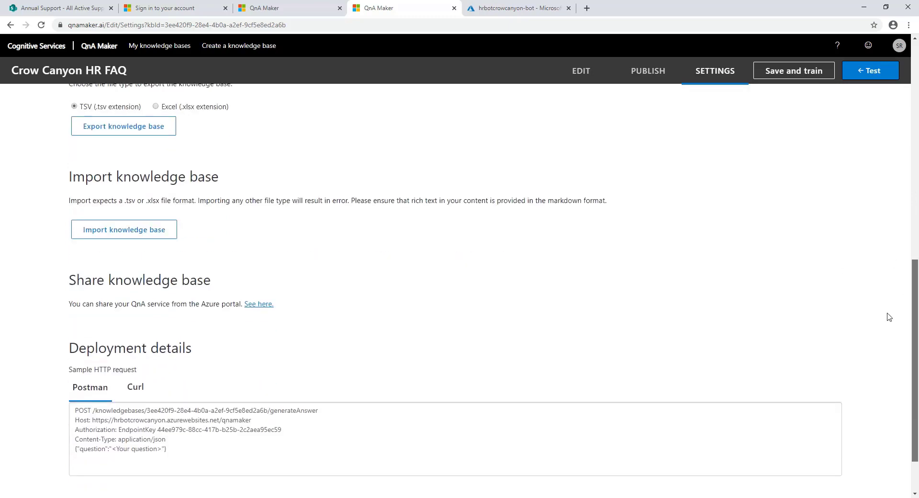
scroll(886, 316, up, 10)
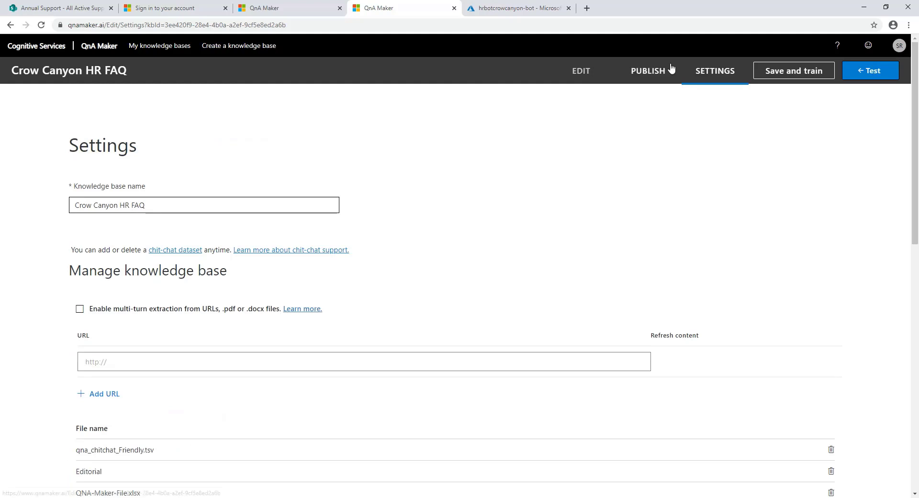
click(767, 73)
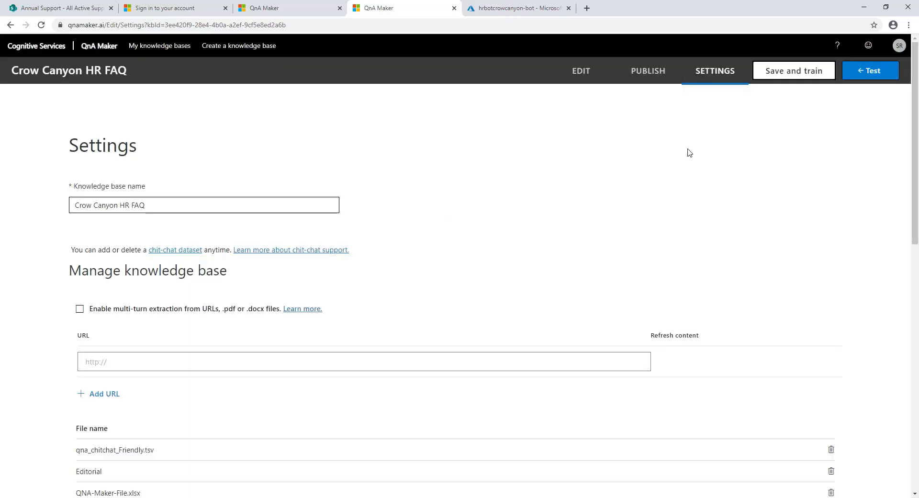
click(649, 71)
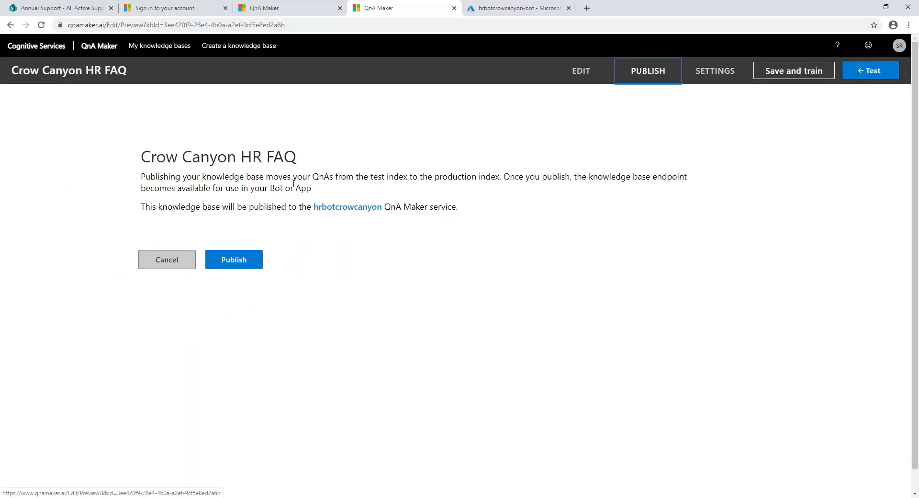
click(242, 261)
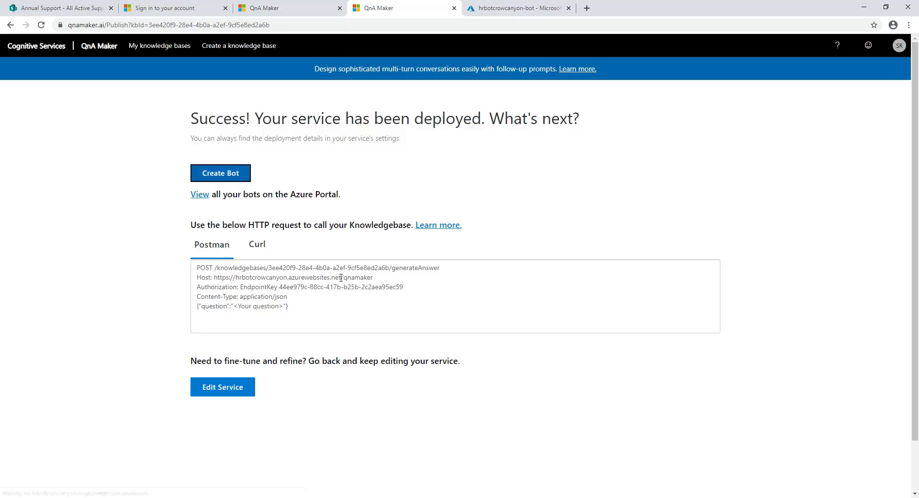
- Return from the deployment page to editing the published knowledge base service
right_click(340, 278)
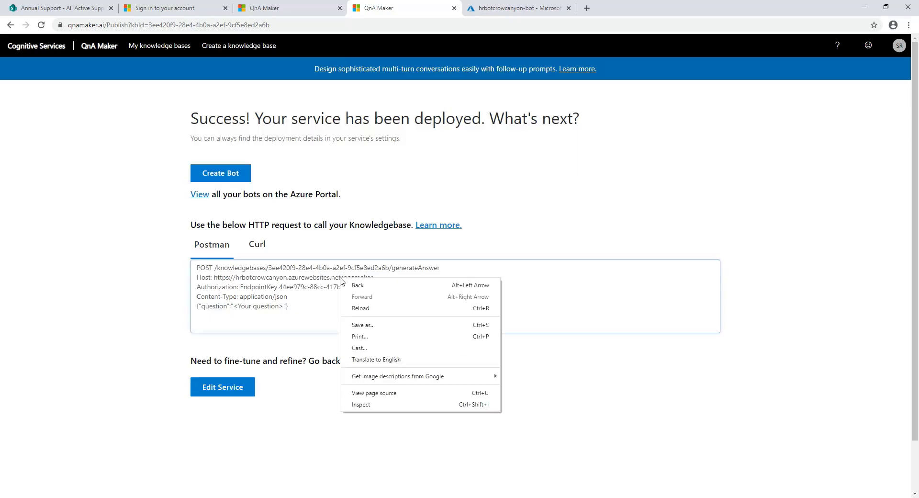
click(148, 236)
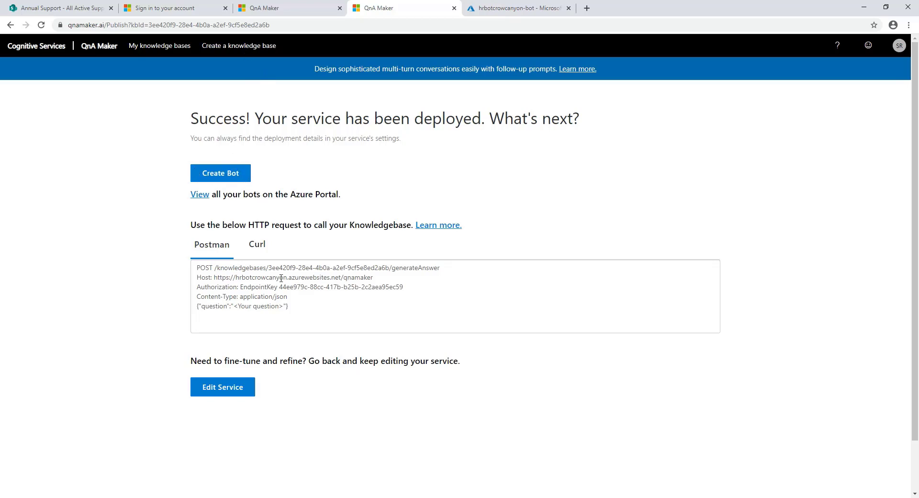
click(237, 386)
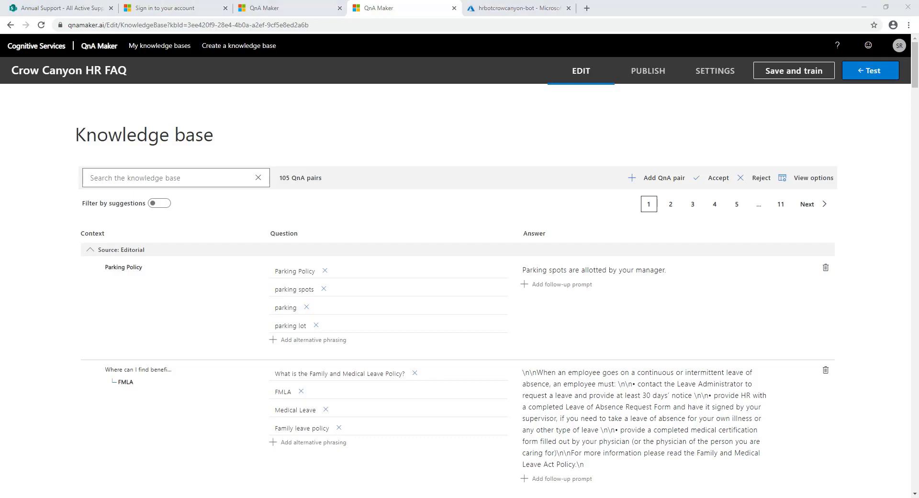
- Switch to Teams, open the HR Bot chat and send it the message "I need a parking spot"
drag(918, 38, 498, 39)
click(283, 230)
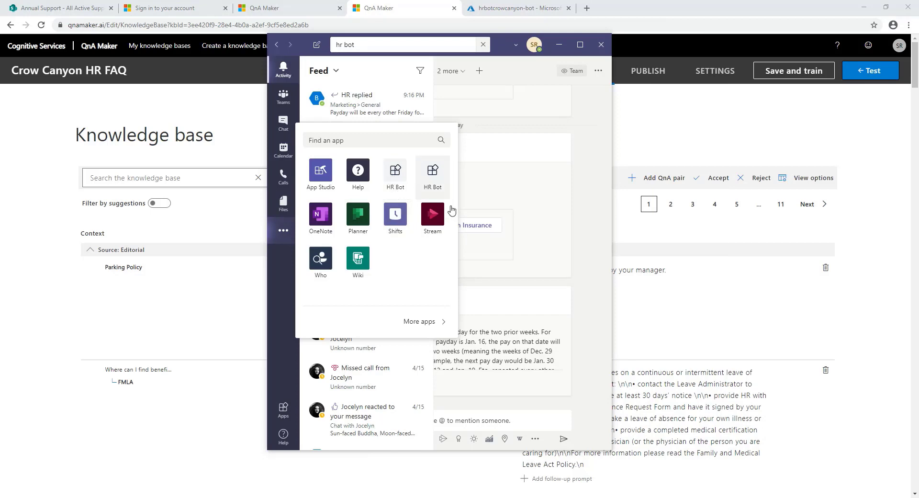
click(396, 172)
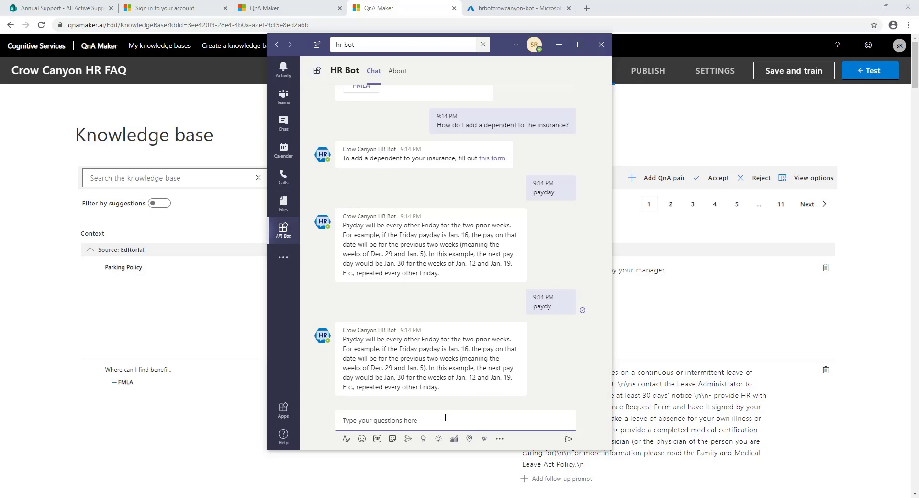
text(I n)
text(rking spot)
key(Return)
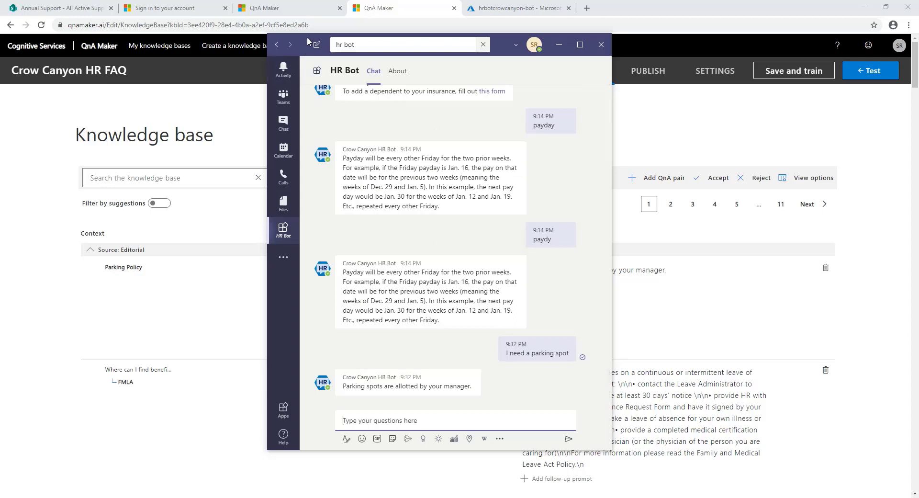
drag(306, 37, 917, 82)
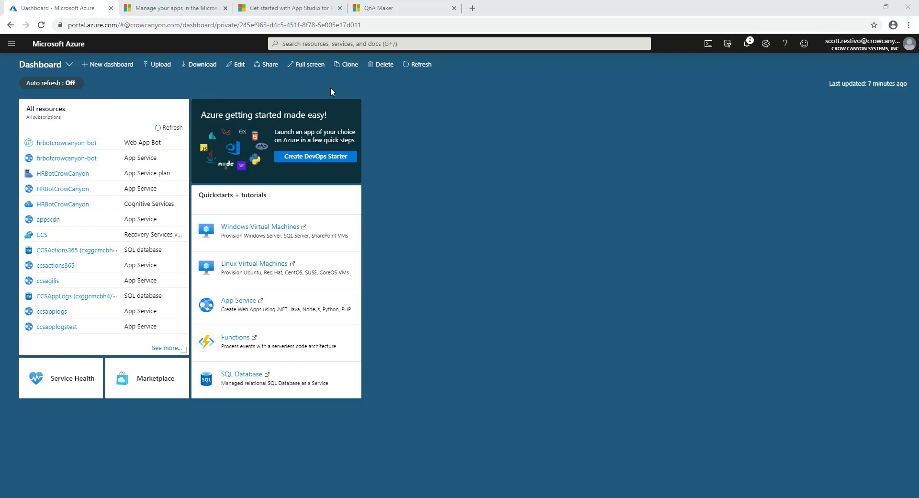
- Search the Azure portal for "bots" and open hrbotcrowcanyon-bot from Bot Services
click(311, 44)
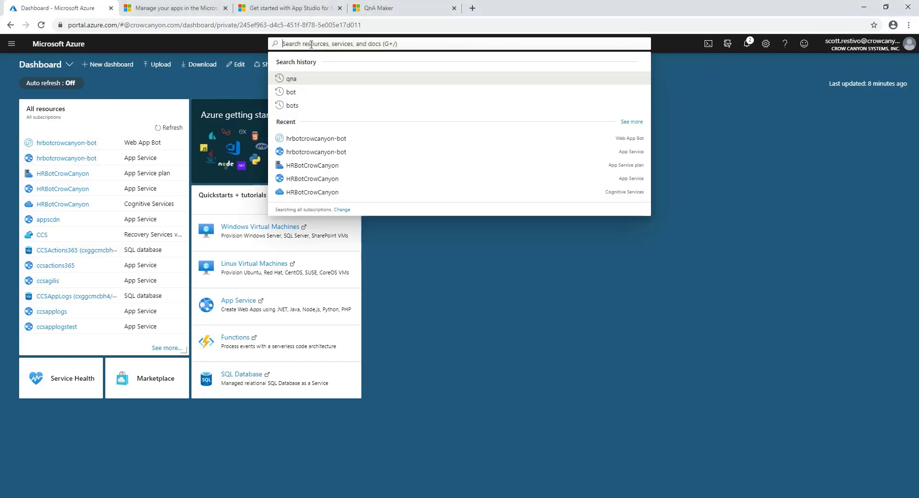
text(bots)
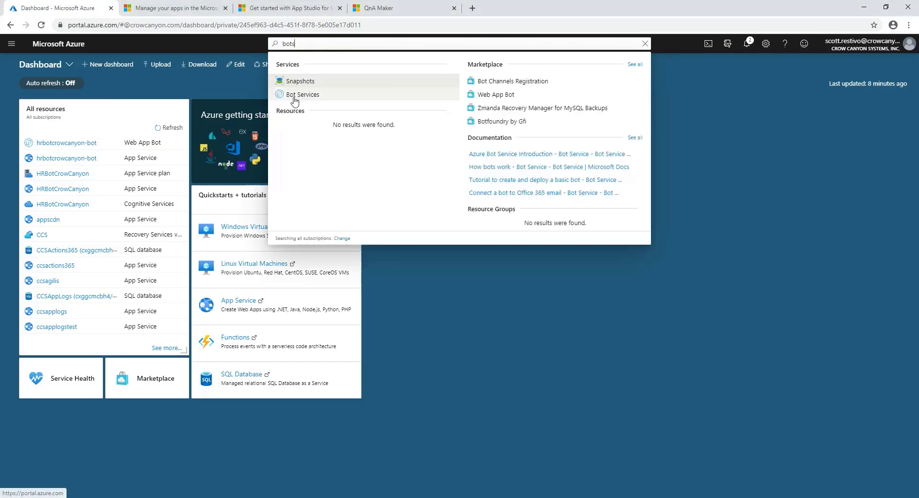
click(295, 98)
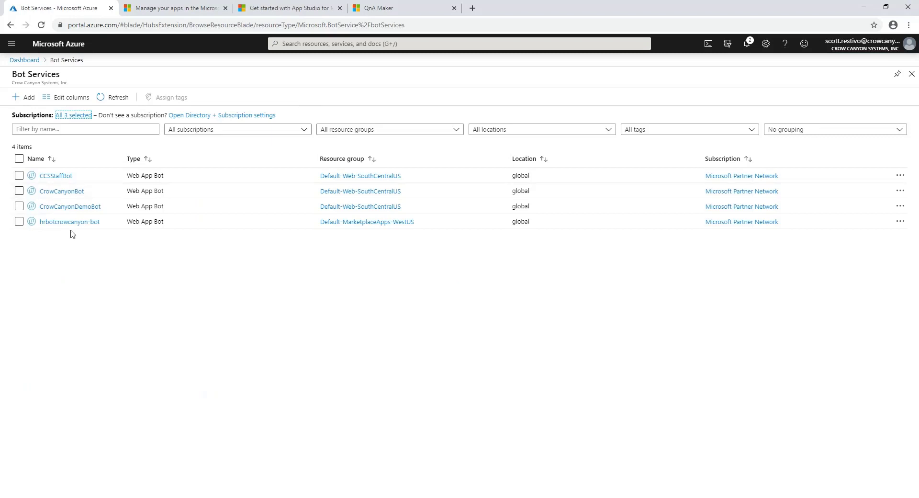
click(71, 222)
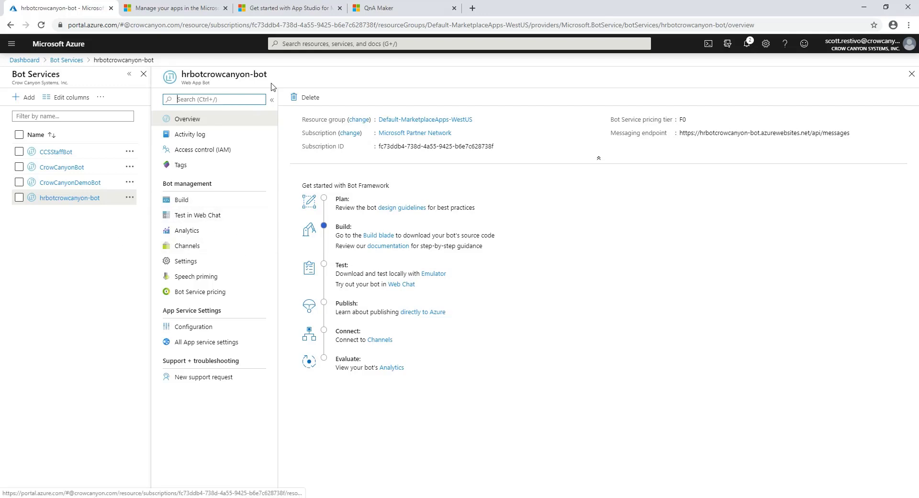
- Switch to QnA Maker and open the page for creating a knowledge base
click(396, 11)
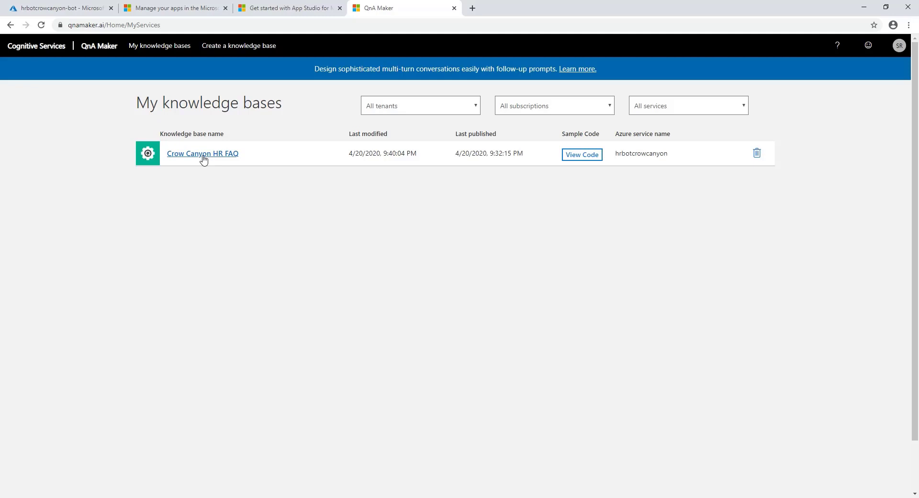
click(234, 51)
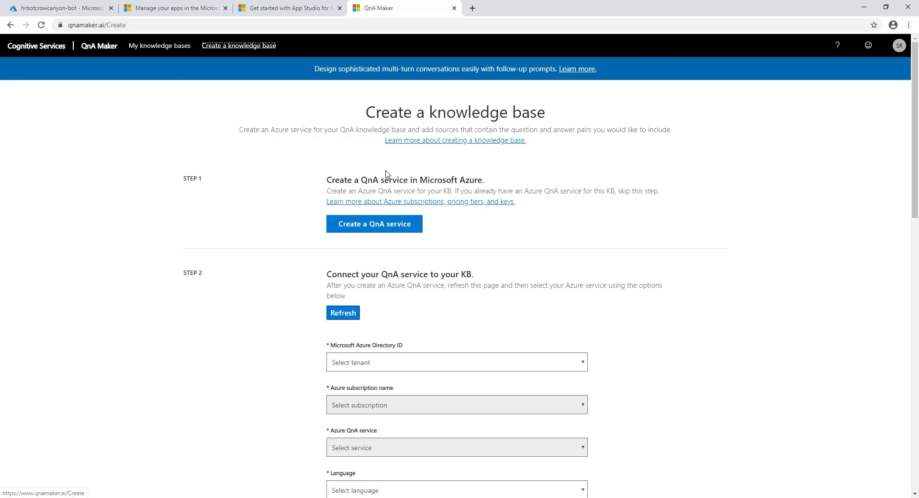
- In the Azure portal, search for "qna" and open the HRBotCrowCanyon resource from Cognitive Services
click(78, 10)
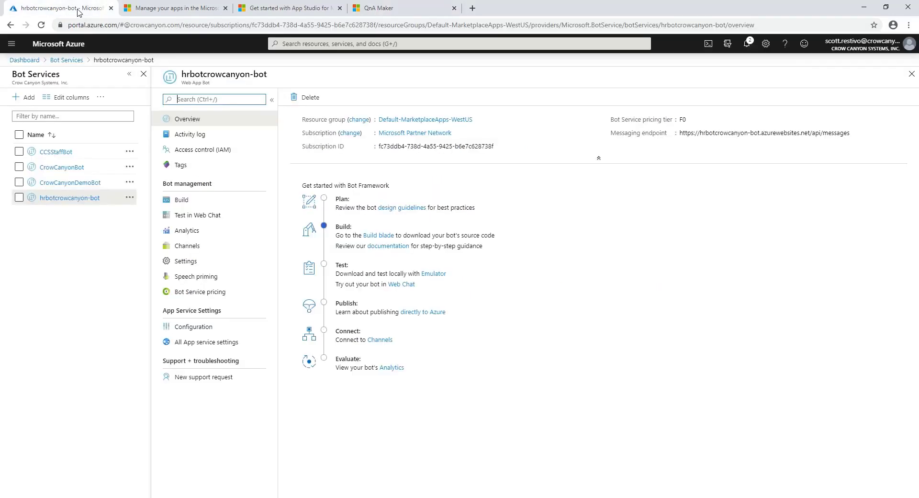
click(23, 61)
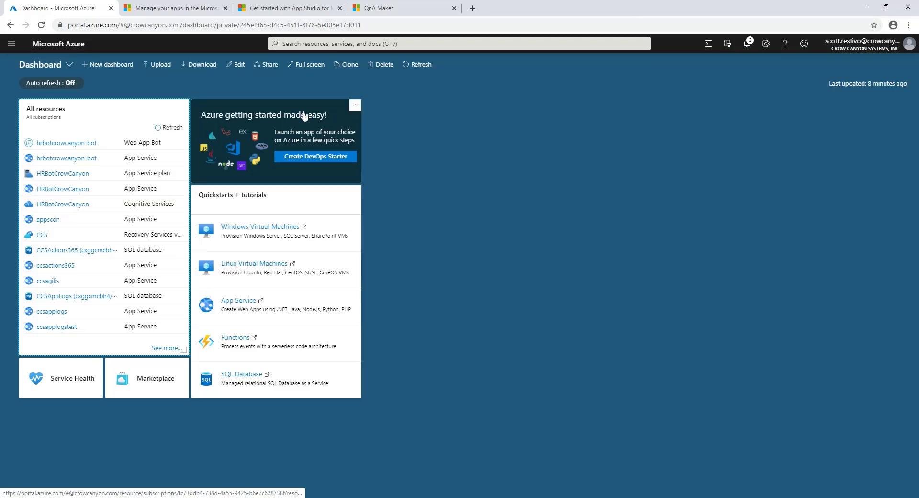
click(296, 43)
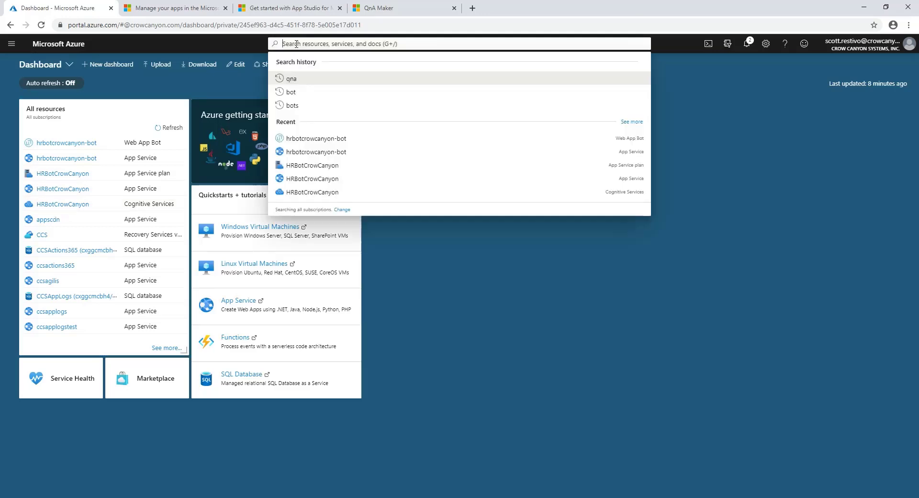
text(qna)
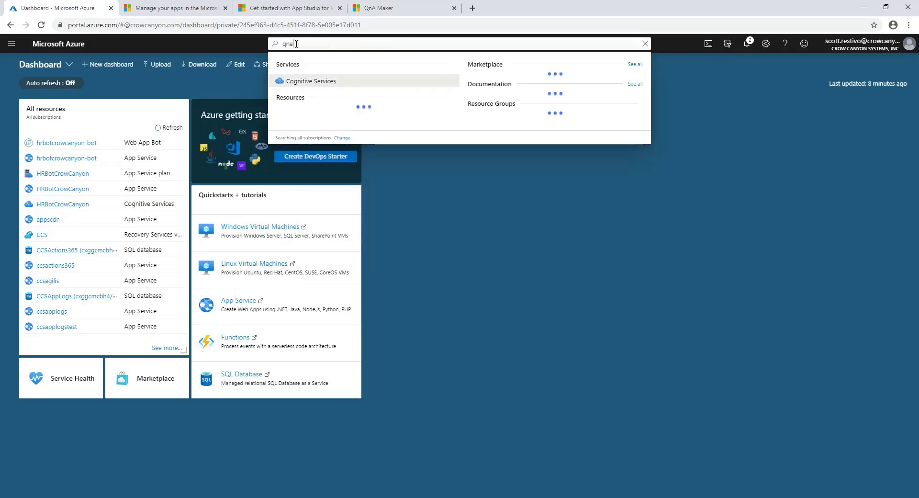
click(319, 86)
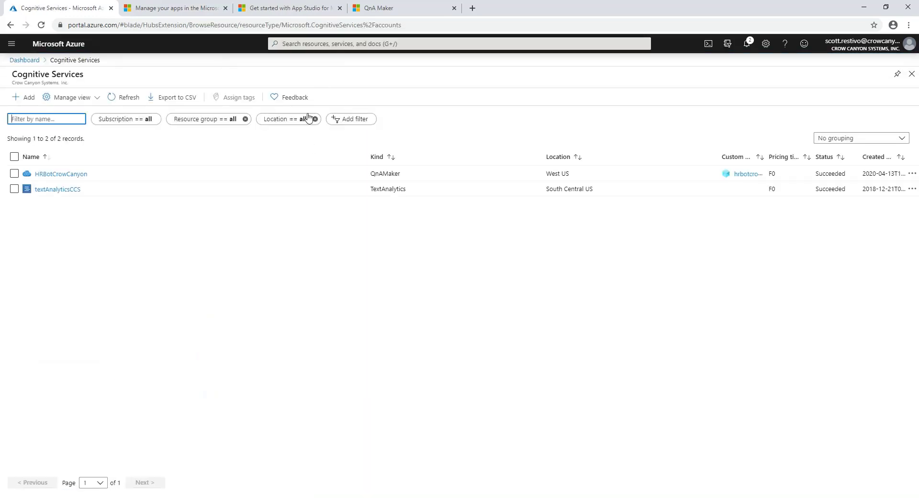
click(57, 174)
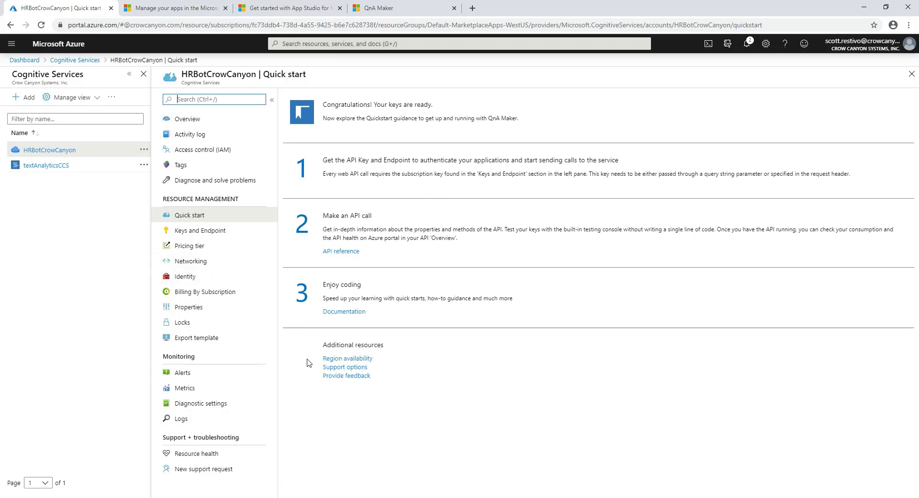
- In QnA Maker's knowledge base creation form, select the Crow Canyon Systems, Inc. directory, the Microsoft Partner Network subscription and the HRBotCrowCanyon QnA service
click(402, 10)
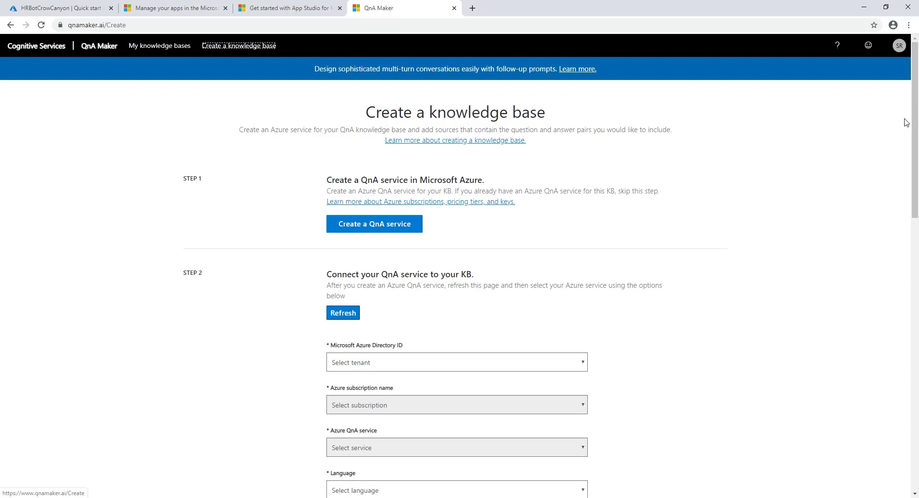
drag(916, 122, 916, 201)
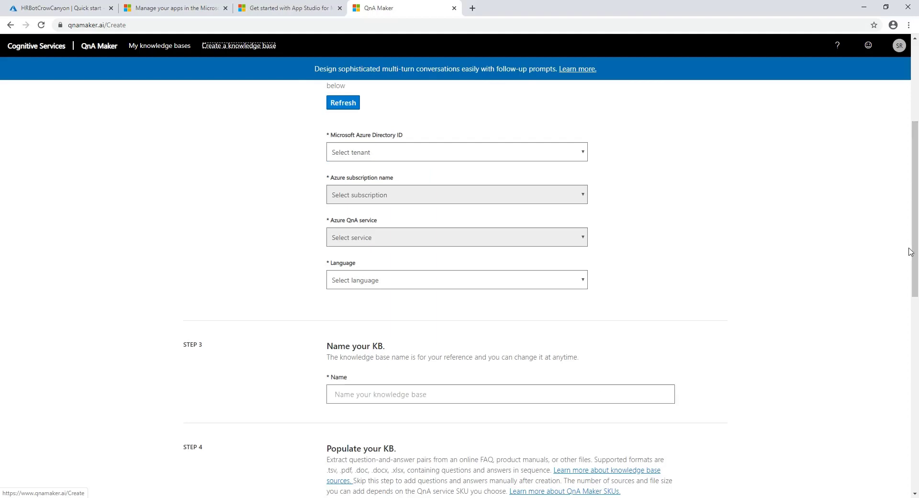
drag(914, 251, 915, 180)
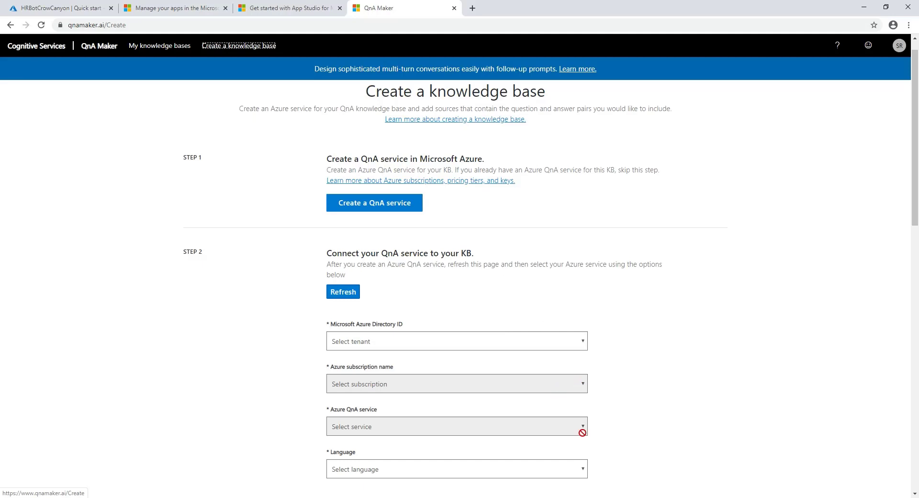
click(582, 344)
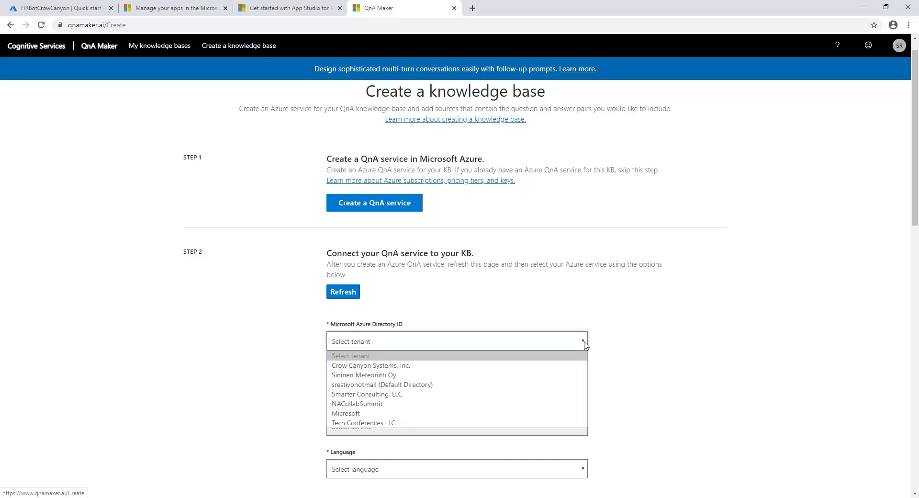
click(531, 365)
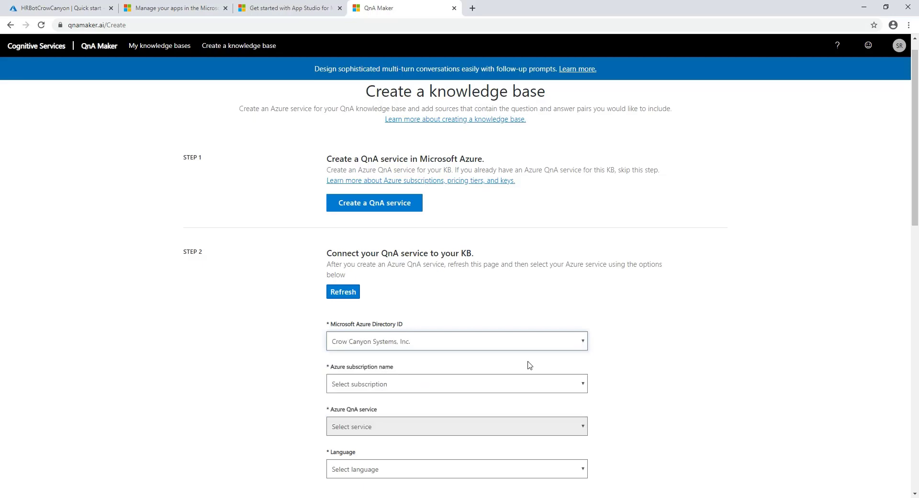
click(583, 386)
click(557, 408)
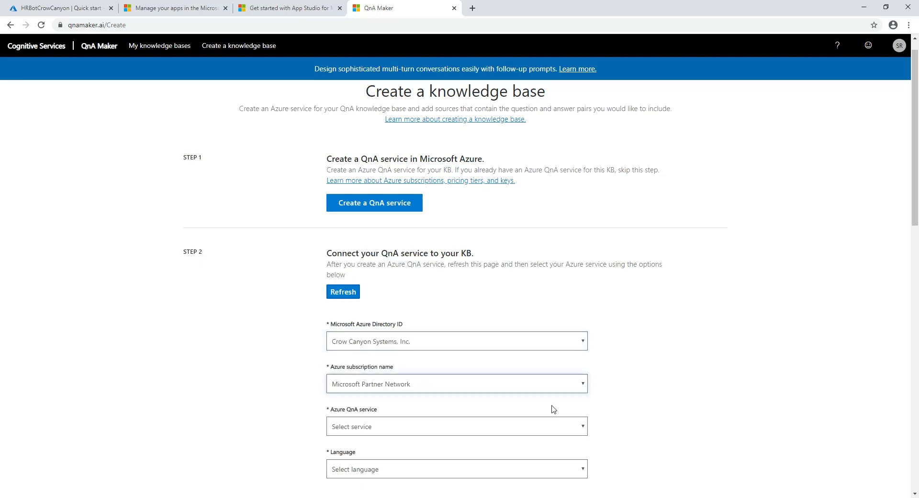
click(584, 427)
click(485, 451)
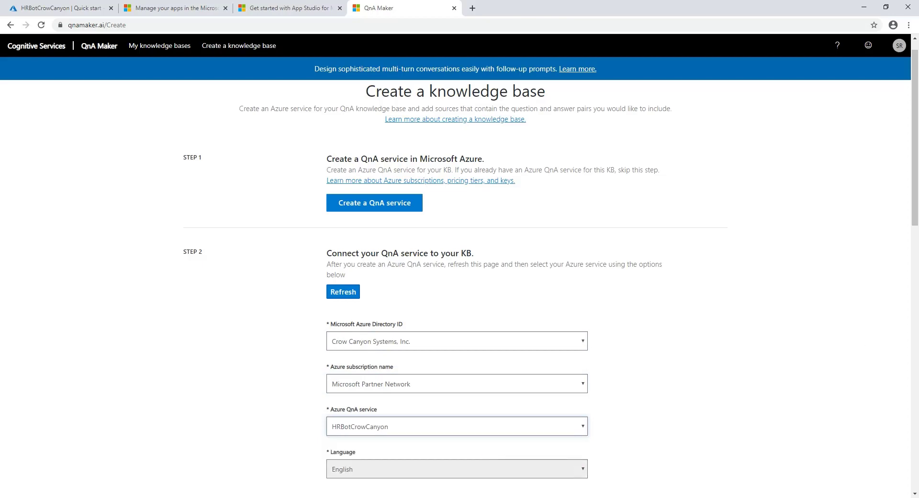
drag(910, 176, 871, 145)
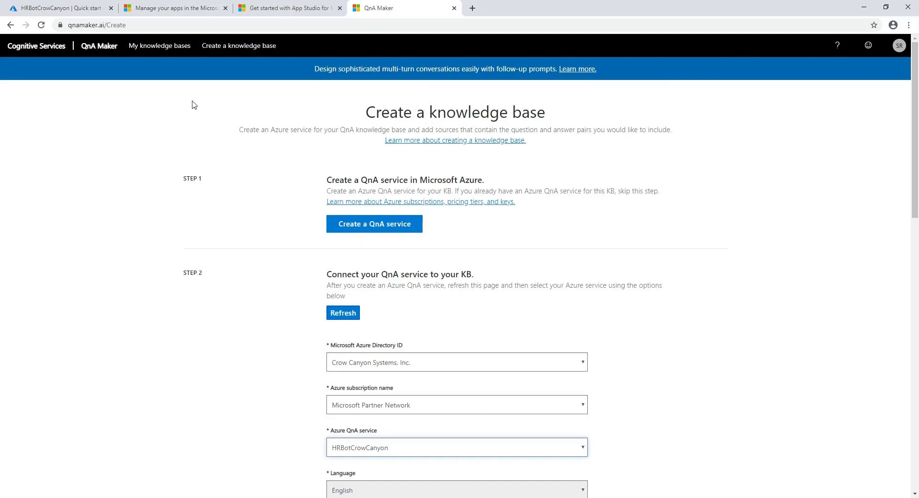
- Open the Crow Canyon HR FAQ knowledge base, publish it to its QnA Maker service, and return to editing it
click(168, 49)
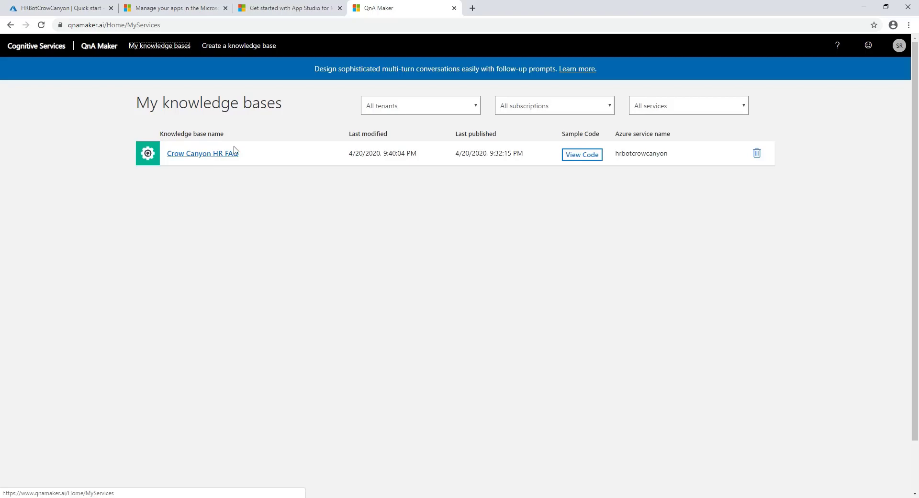
click(219, 155)
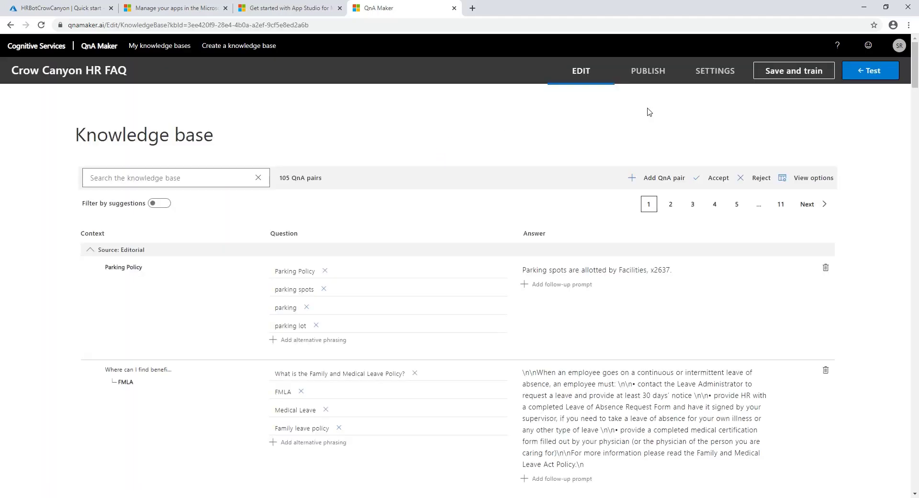
click(648, 73)
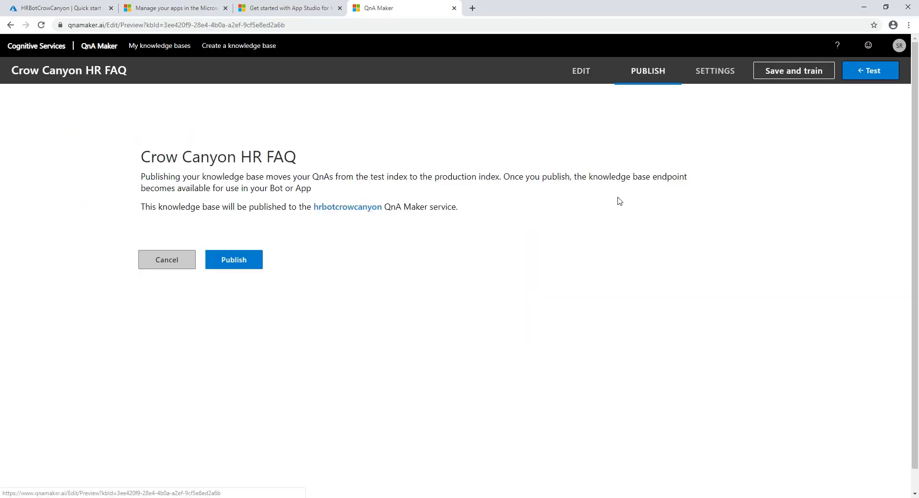
click(236, 259)
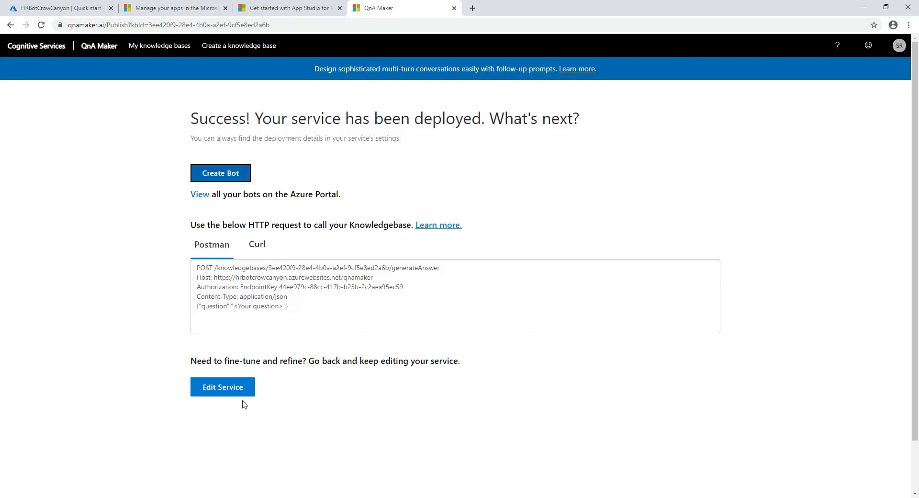
click(218, 391)
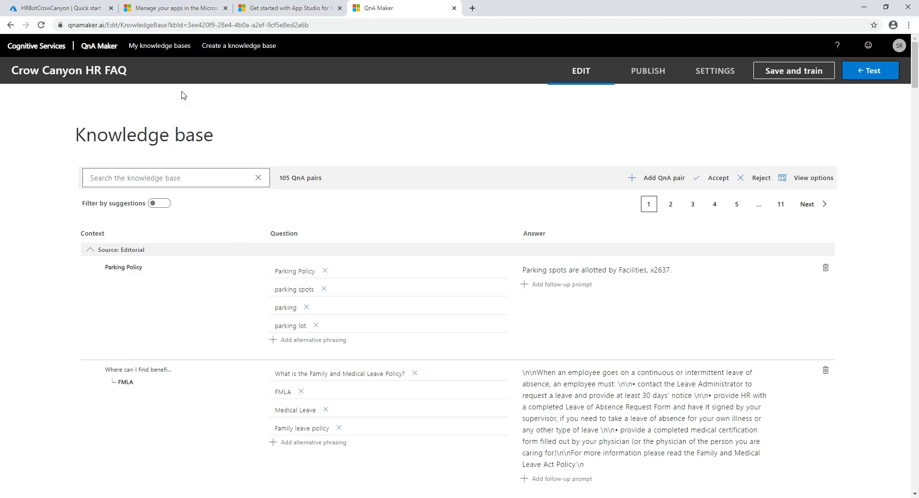
- Switch to the Azure portal, search for "bot", and open hrbotcrowcanyon-bot from Bot Services
click(54, 11)
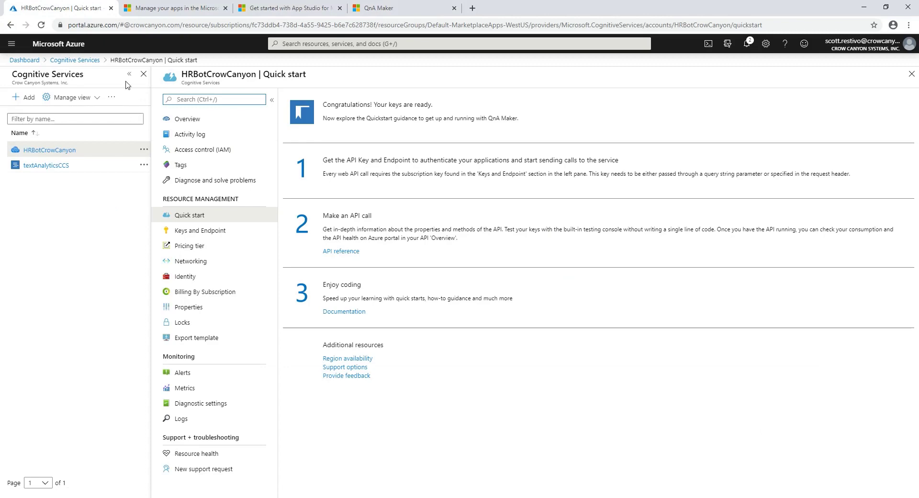
click(313, 44)
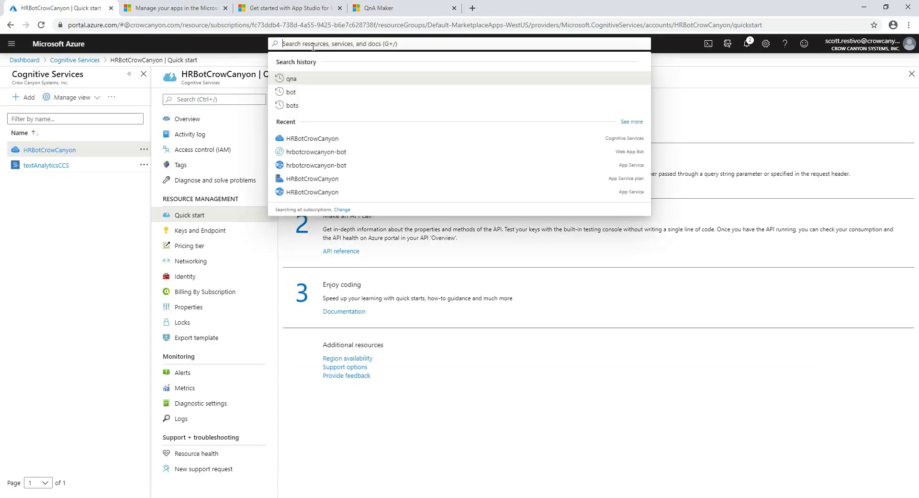
text(bot)
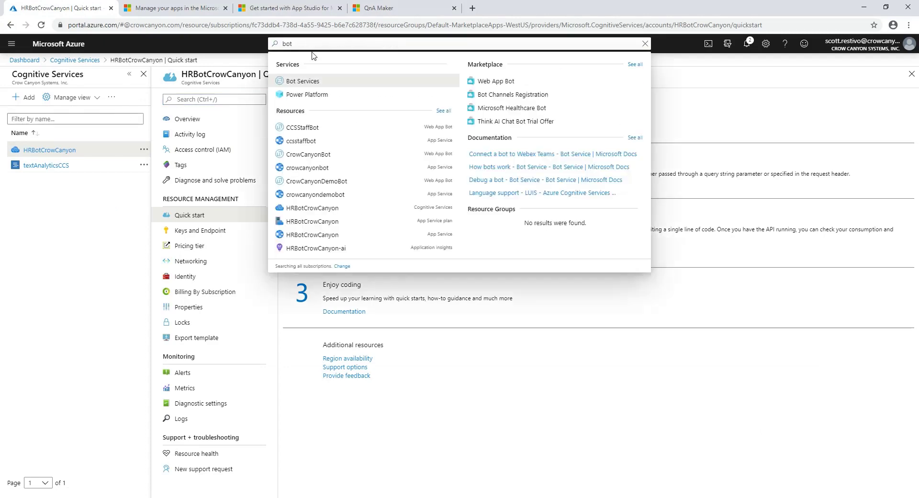
click(296, 81)
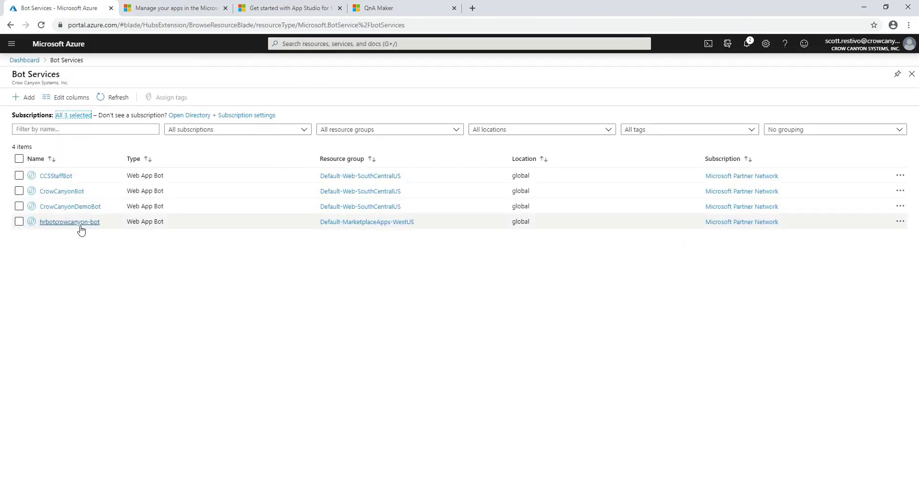
click(80, 225)
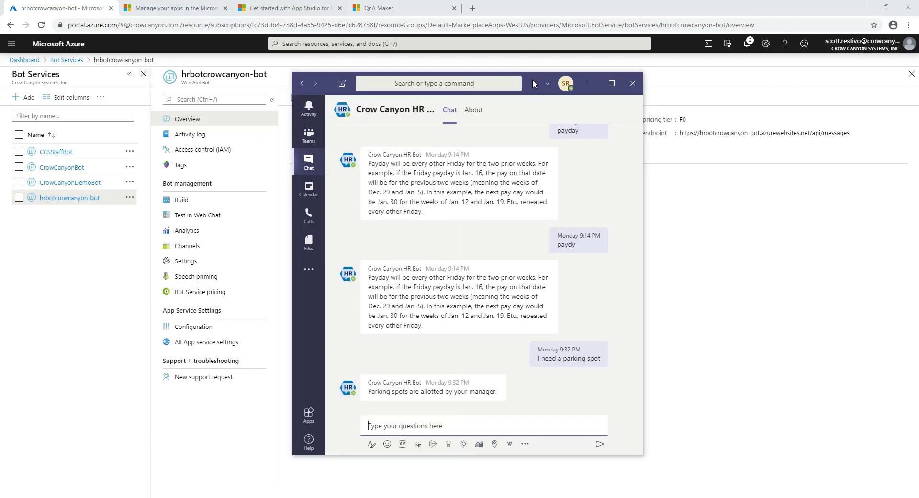
drag(532, 79, 918, 72)
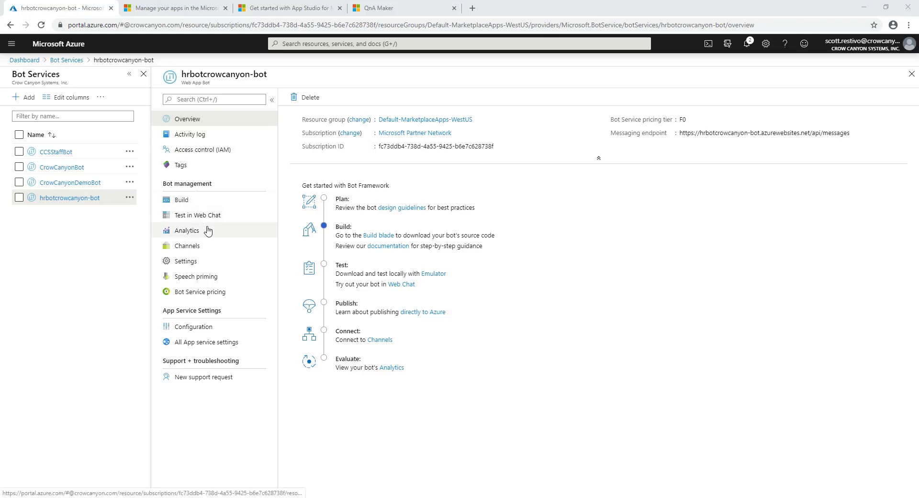
- Open the bot's Microsoft Teams channel configuration and review its Calling and Publish settings
click(195, 250)
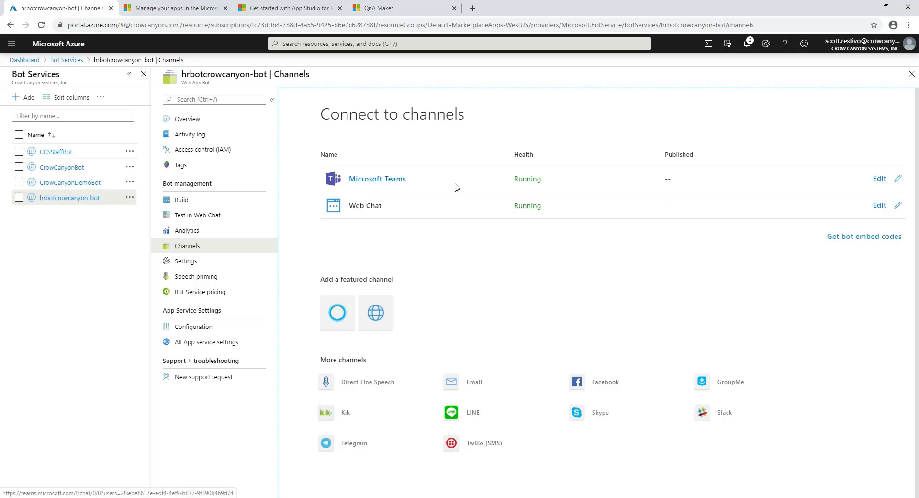
click(880, 184)
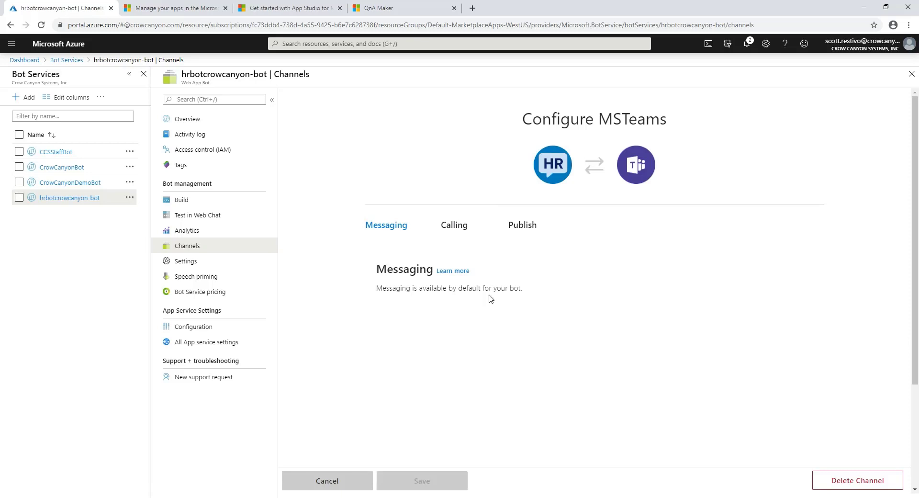
click(452, 232)
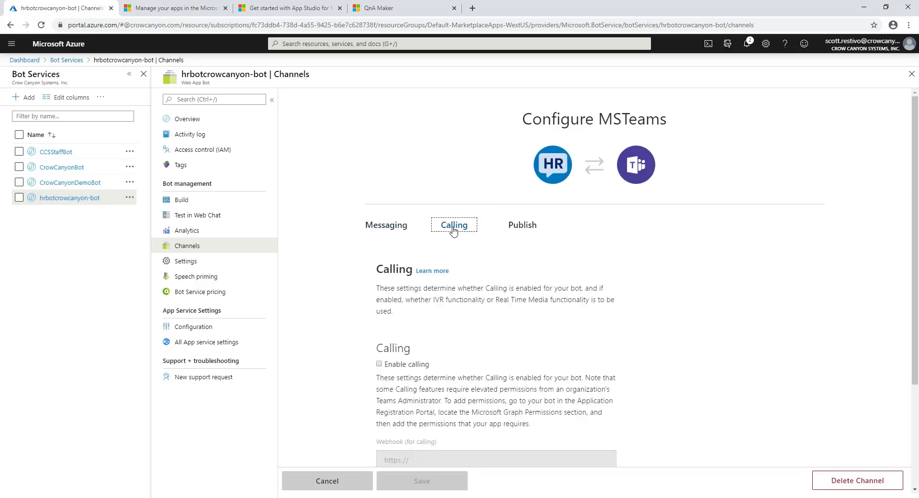
click(520, 230)
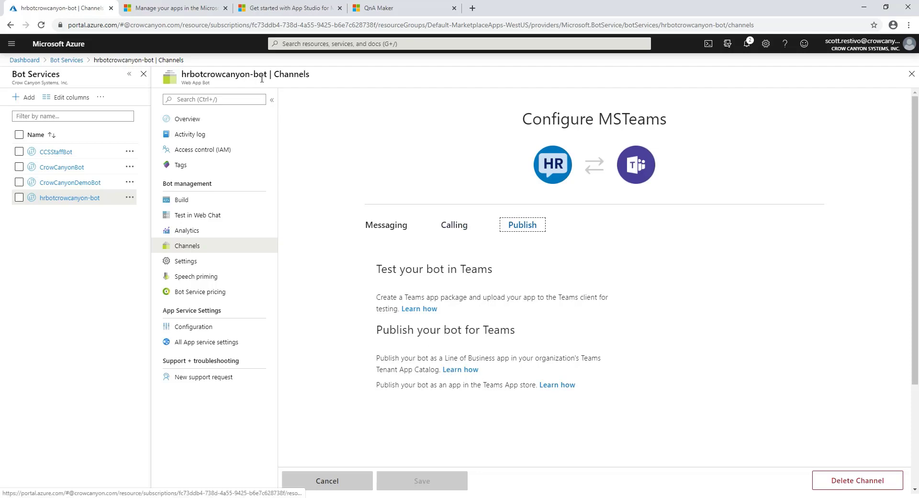
- Read the "Upload a new app" section of the Teams app management documentation, then return to the Azure portal
click(191, 13)
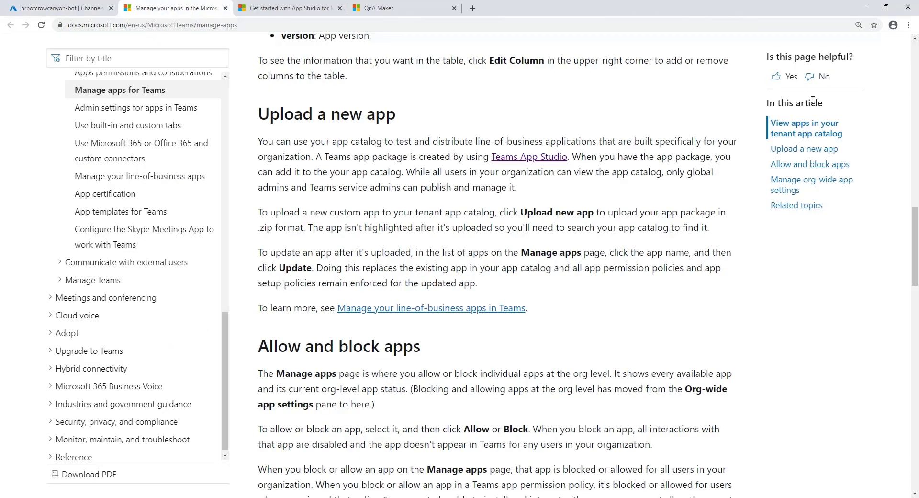
mouse_move(909, 225)
mouse_down()
mouse_move(906, 60)
mouse_move(911, 236)
mouse_up()
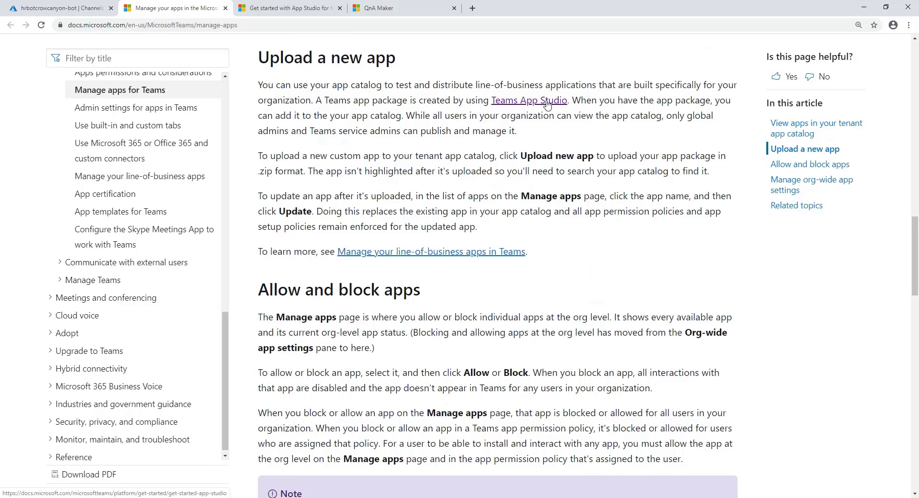
click(67, 8)
- Switch to Microsoft Teams, search the available apps for "app studi", and open App Studio
key(alt+Tab)
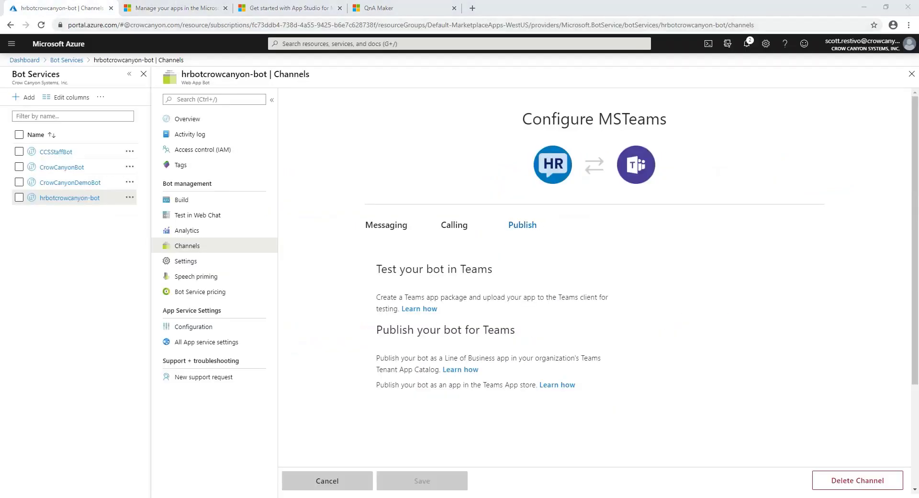
drag(590, 93, 464, 71)
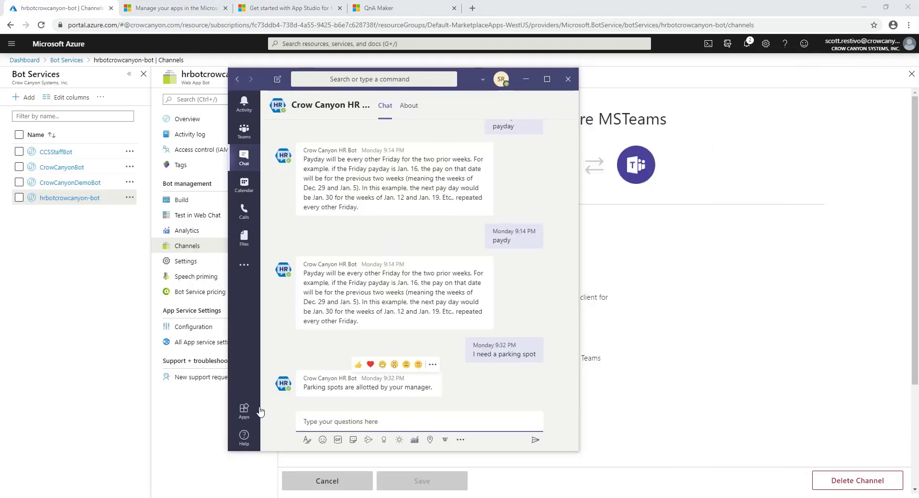
click(244, 410)
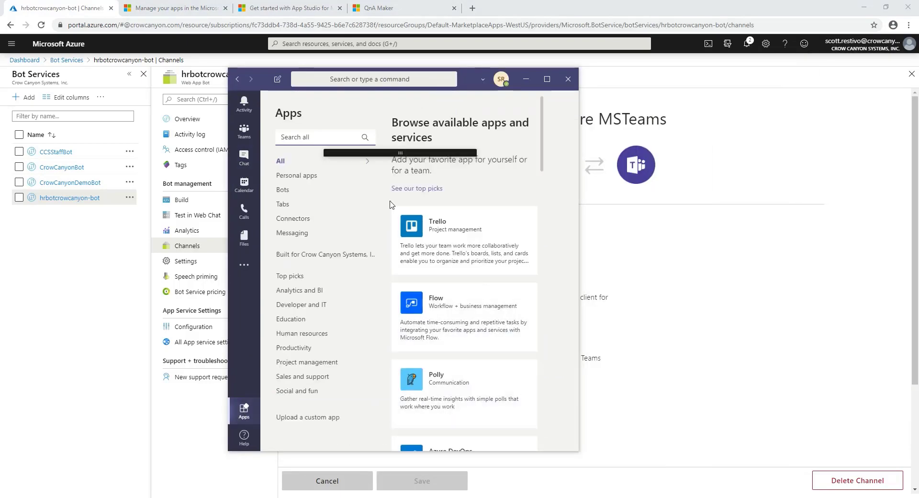
click(327, 131)
text(app studi)
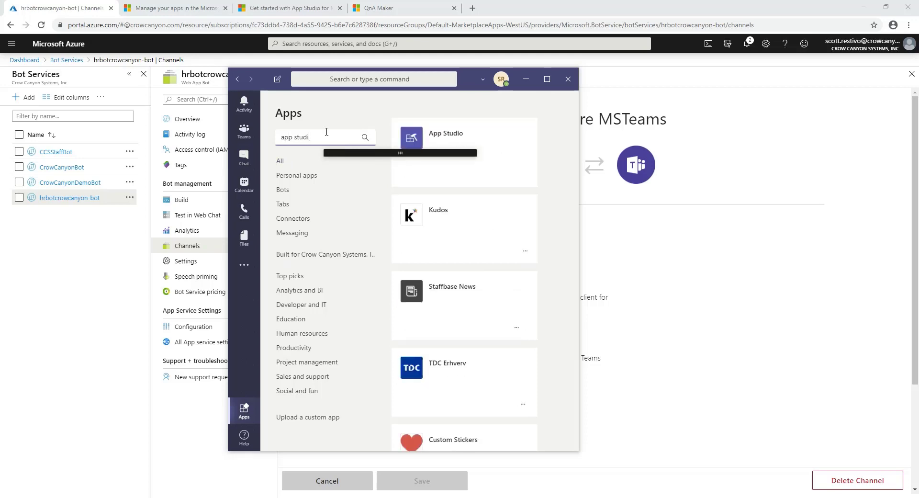
click(448, 143)
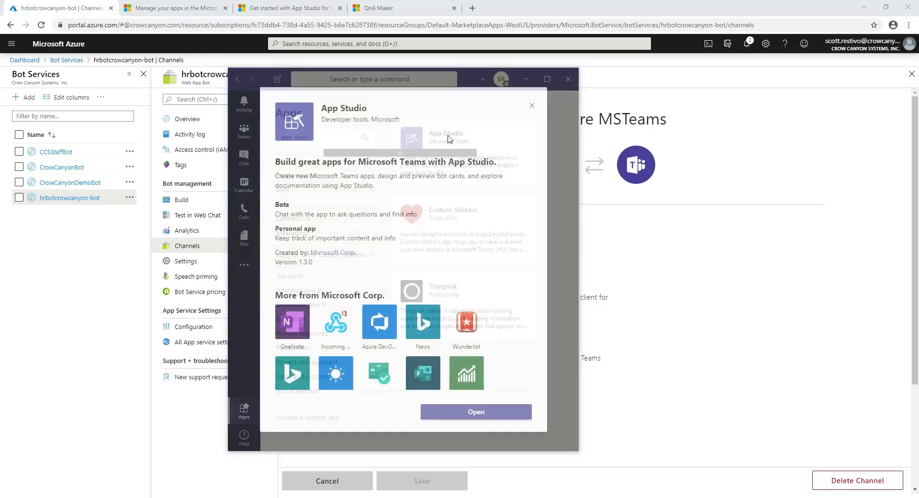
click(485, 418)
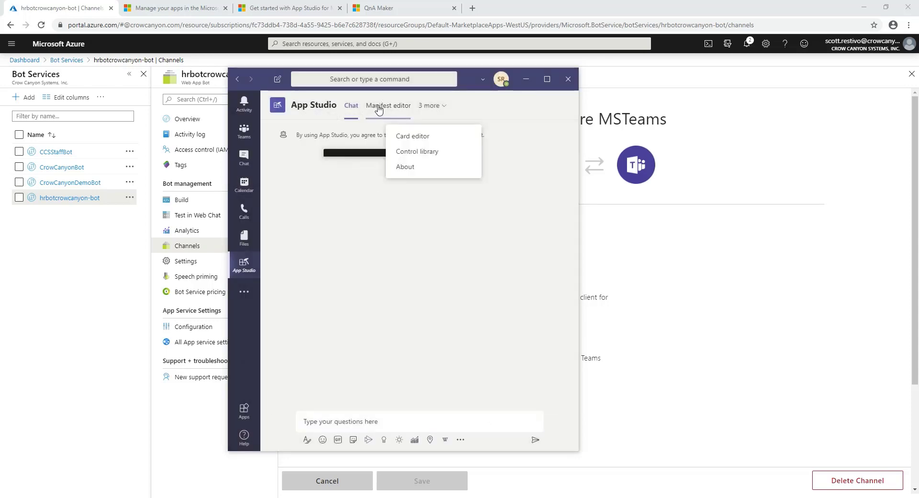
- Open the HR Bot app in App Studio's manifest editor and review its names, identification and descriptions under App details
click(379, 110)
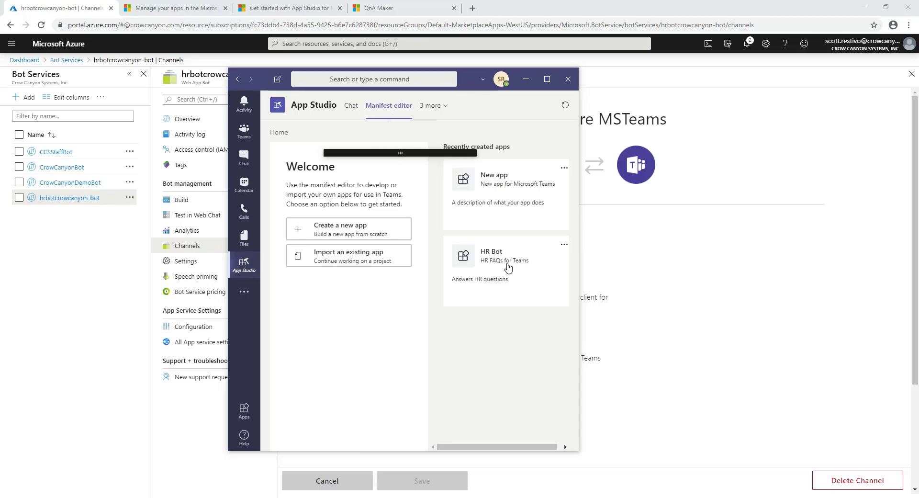
click(508, 267)
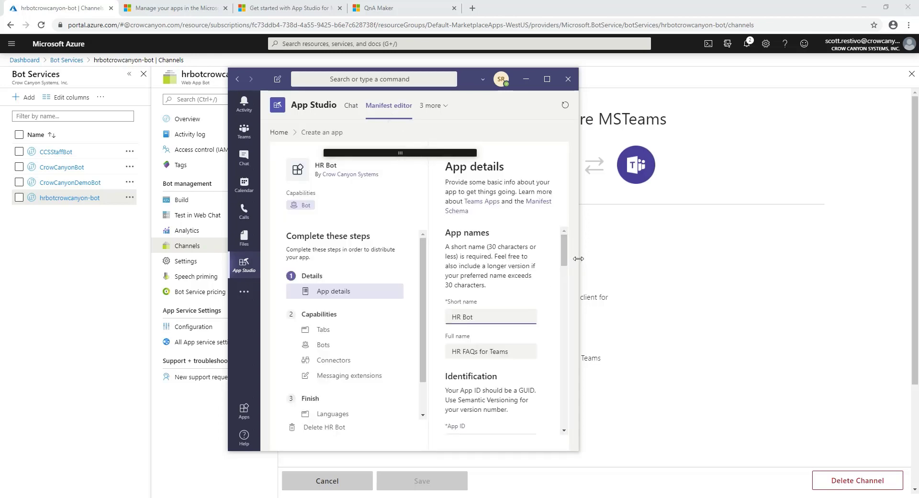
drag(578, 259, 745, 258)
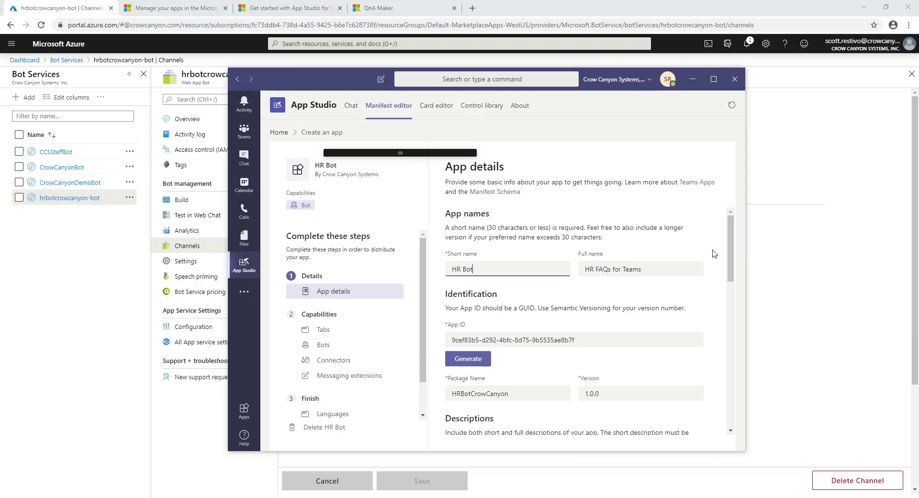
scroll(732, 268, down, 3)
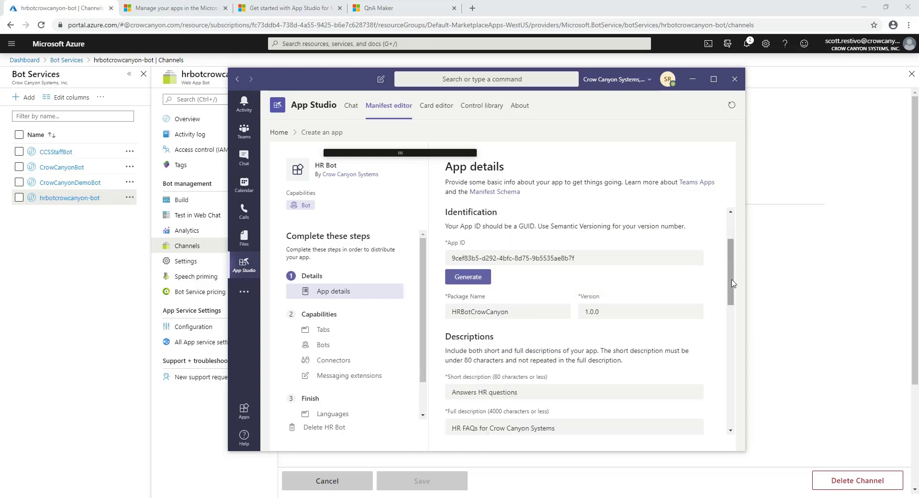
scroll(727, 243, up, 3)
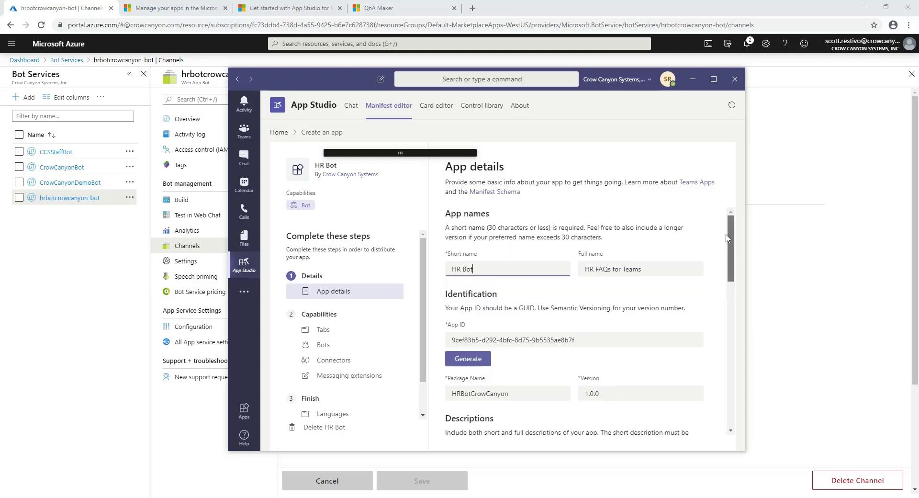
drag(728, 238, 744, 290)
drag(743, 289, 745, 247)
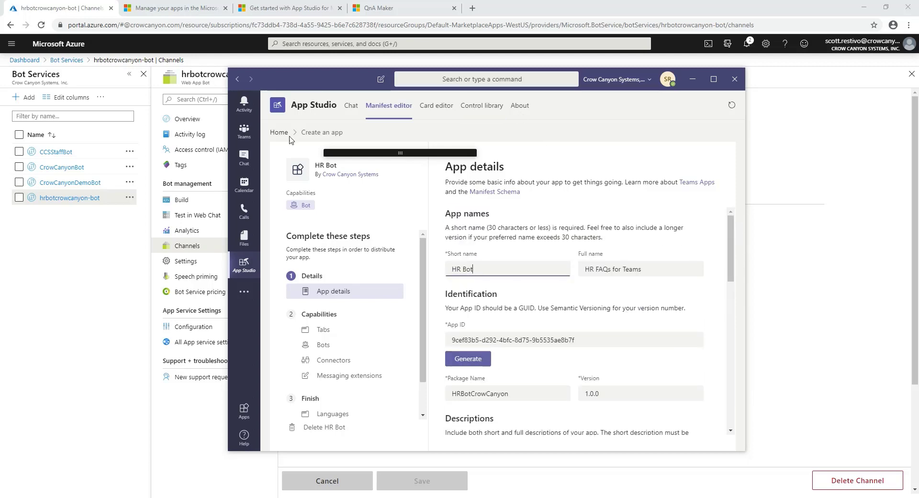
- Search the Teams app catalog for "hr bot" and move the Teams window out of the way
click(243, 412)
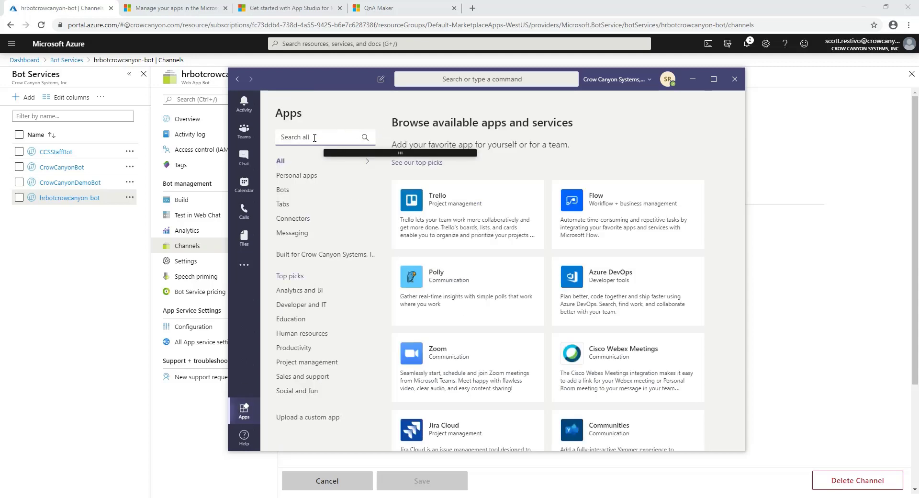
text(hr bot)
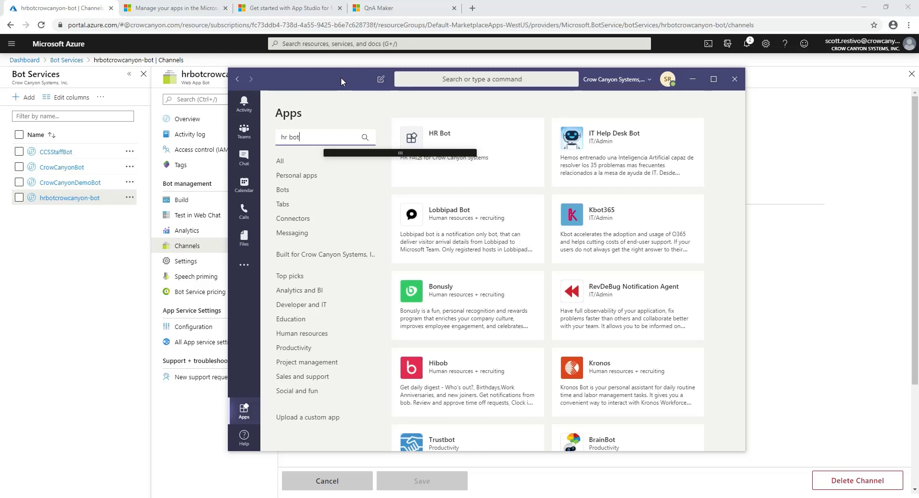
drag(341, 76, 918, 64)
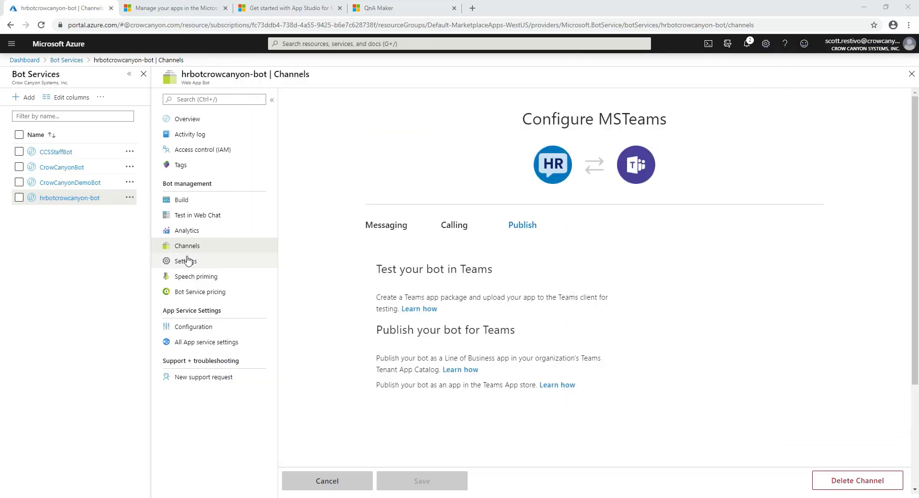
- Return from the Teams channel configuration to the bot's channel list in Azure and open Test in Web Chat
click(386, 226)
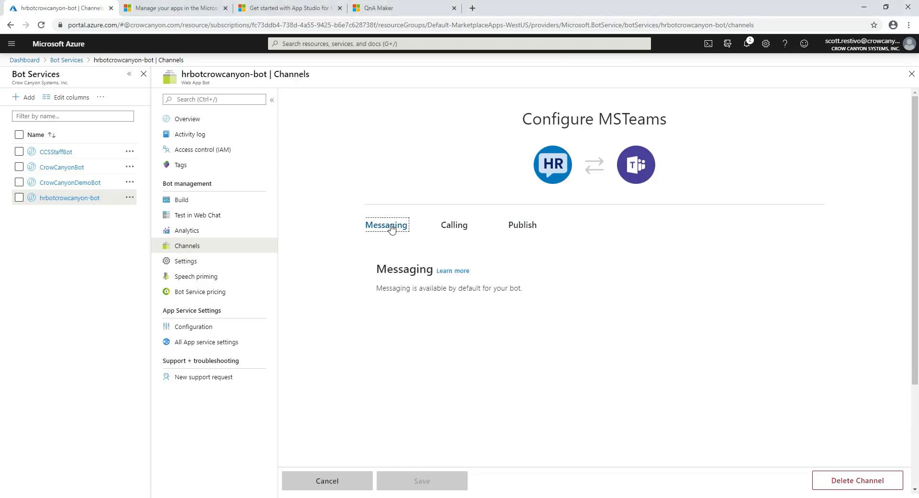
click(184, 247)
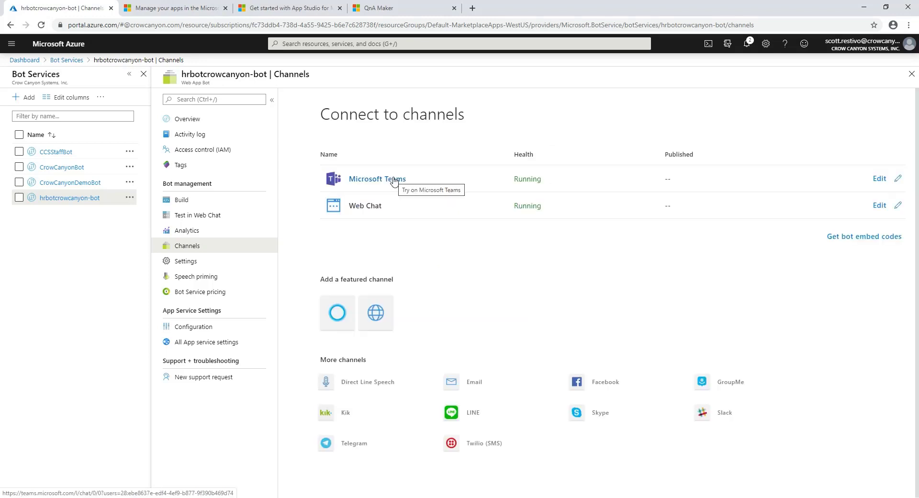
click(211, 220)
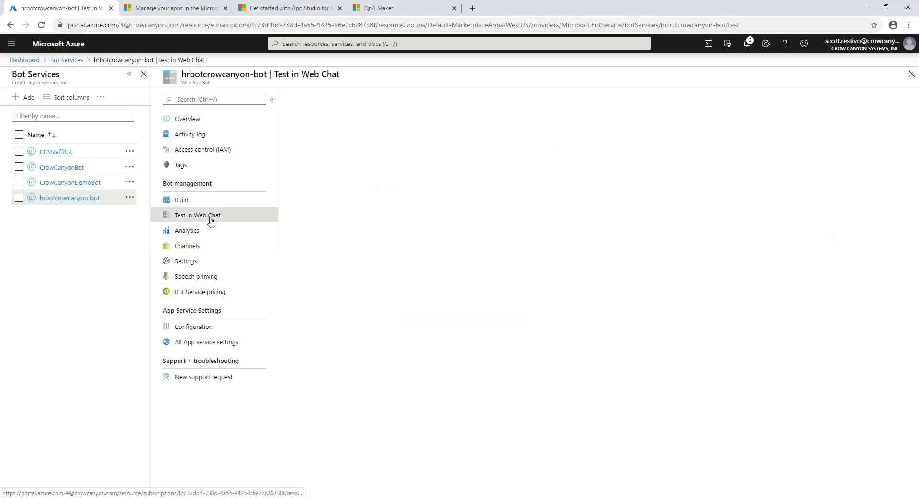
- Send "parking" to the bot in the web chat test and highlight the Facilities contact in its answer
click(354, 488)
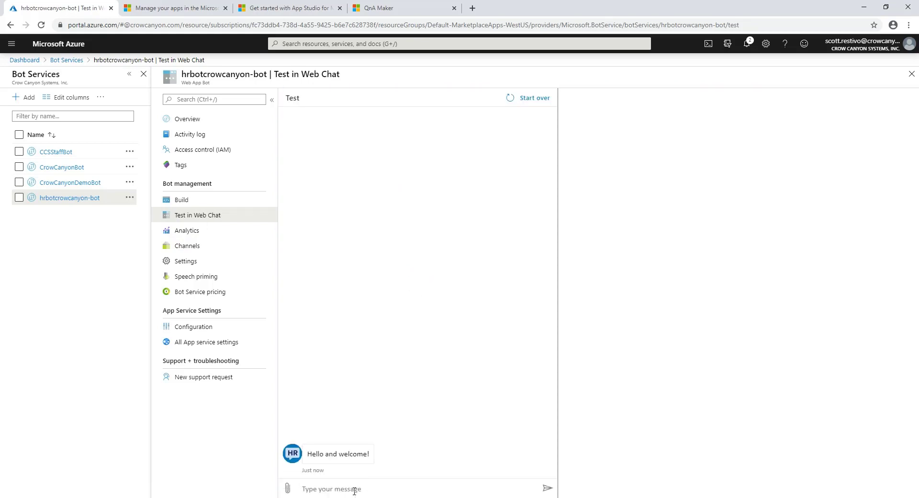
text(parking)
click(547, 489)
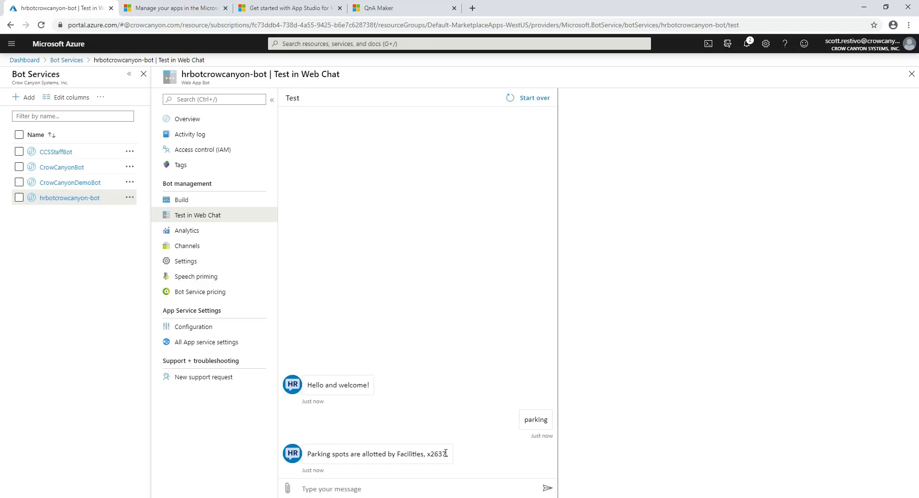
drag(446, 453, 393, 454)
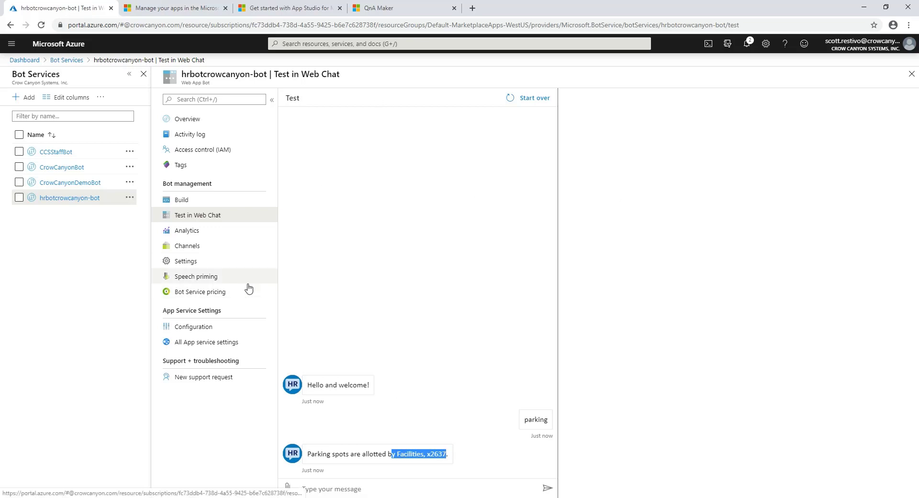
- Review the hrbotcrowcanyon-bot's application configuration, its profile settings and its activity log
click(211, 329)
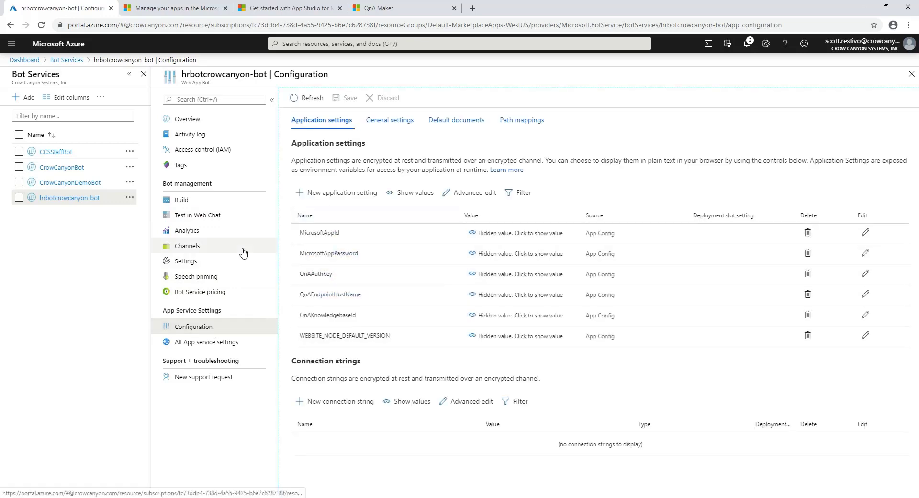
click(190, 262)
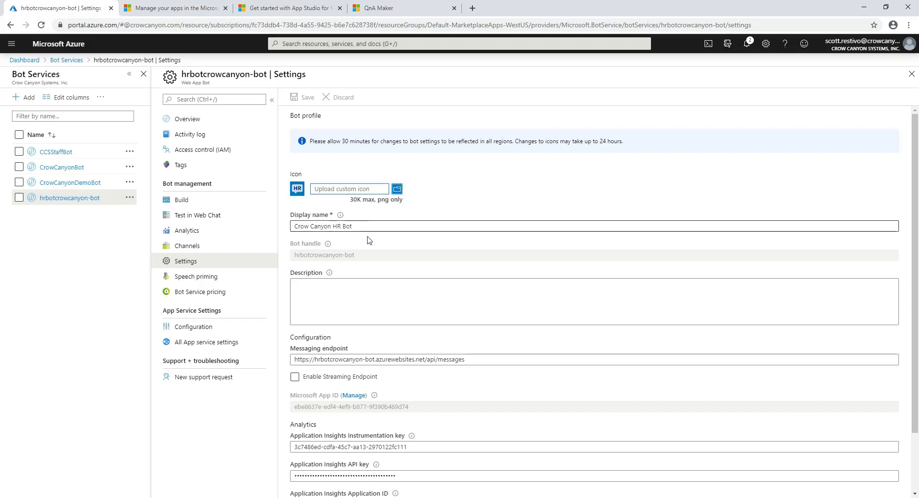
click(407, 379)
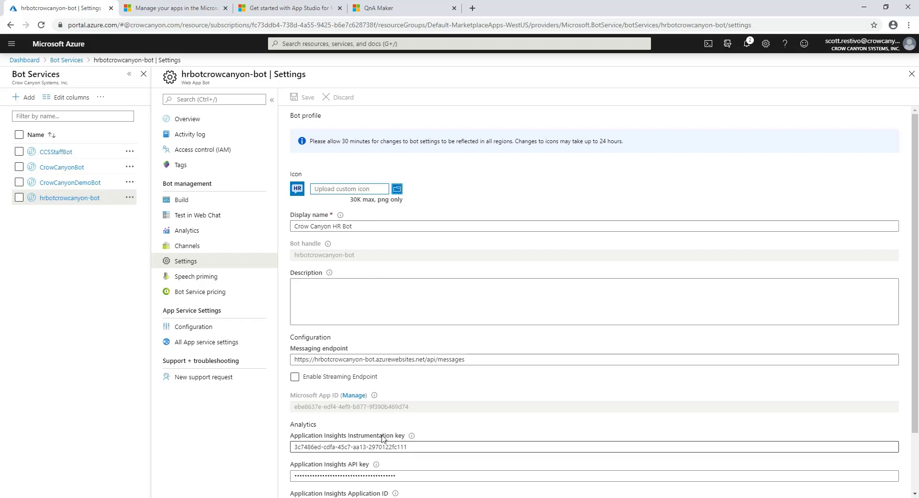
click(344, 378)
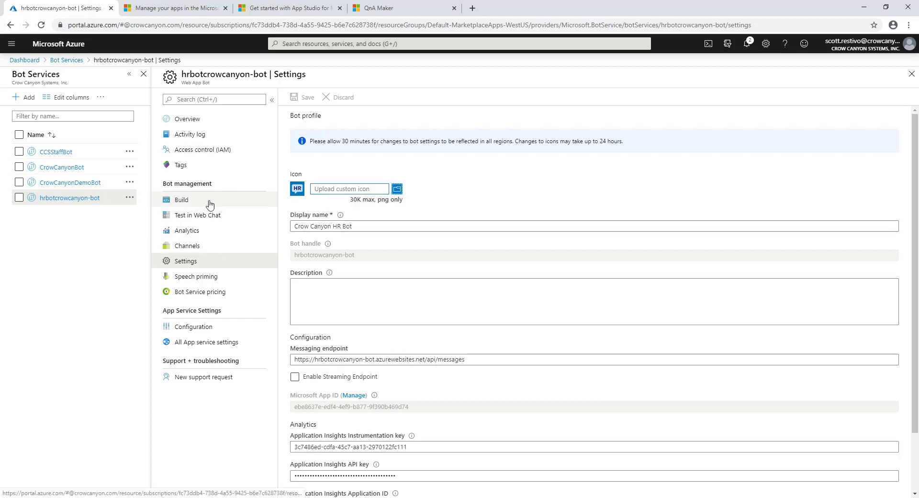
click(190, 135)
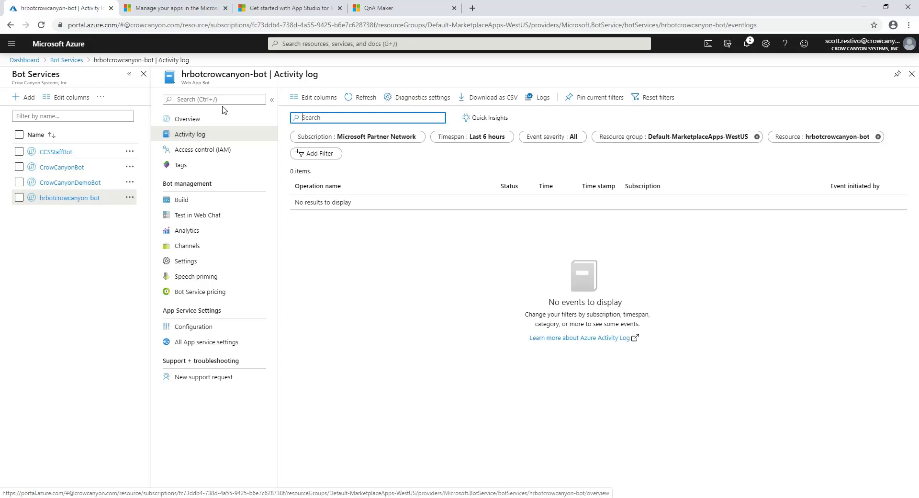
- Look over QnA Maker's knowledge base creation page and the list of own knowledge bases, then return to the Azure portal
click(415, 14)
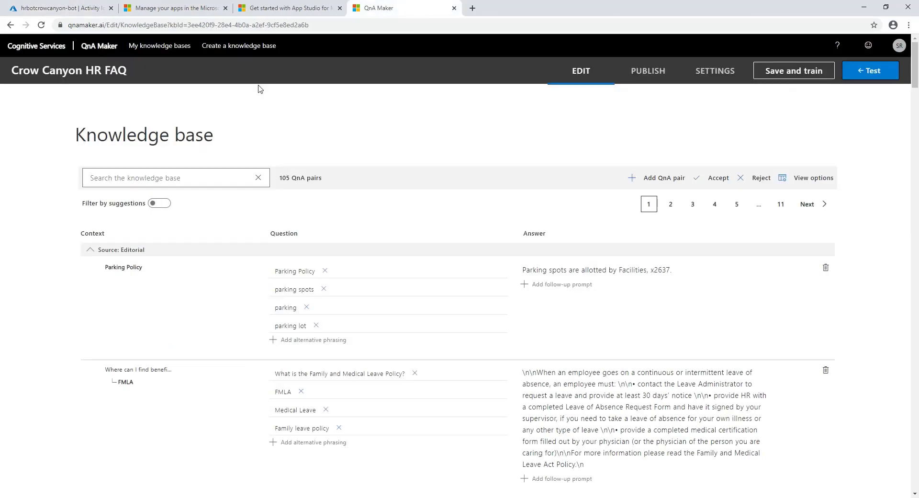
click(236, 46)
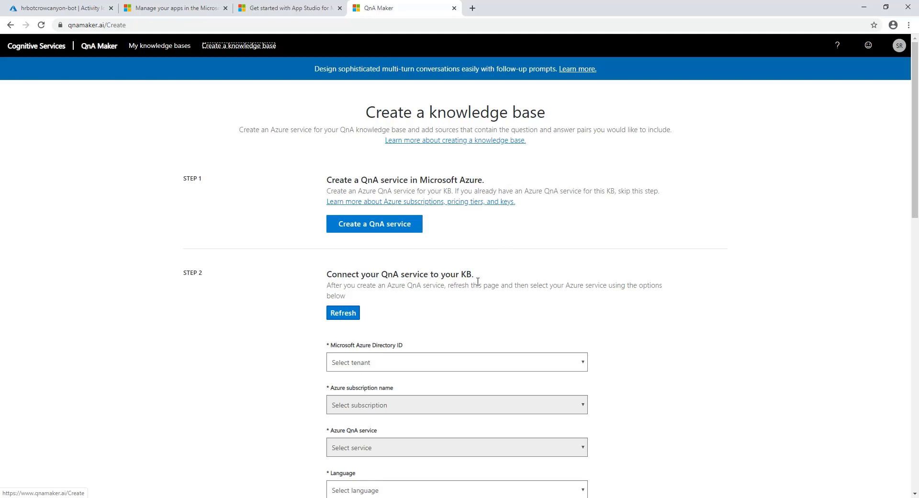
drag(915, 201, 916, 120)
click(174, 46)
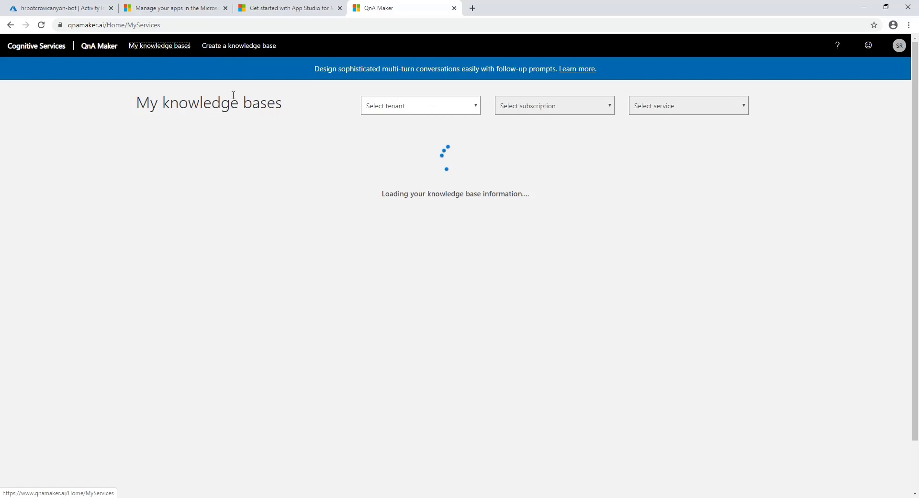
click(64, 9)
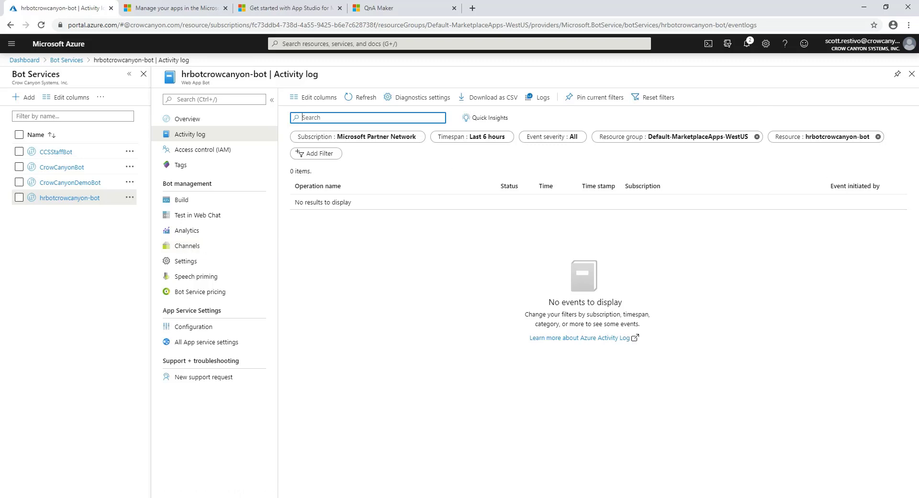
- Bring the Microsoft Teams window into view and search the app catalog for "app studio"
drag(918, 64, 323, 67)
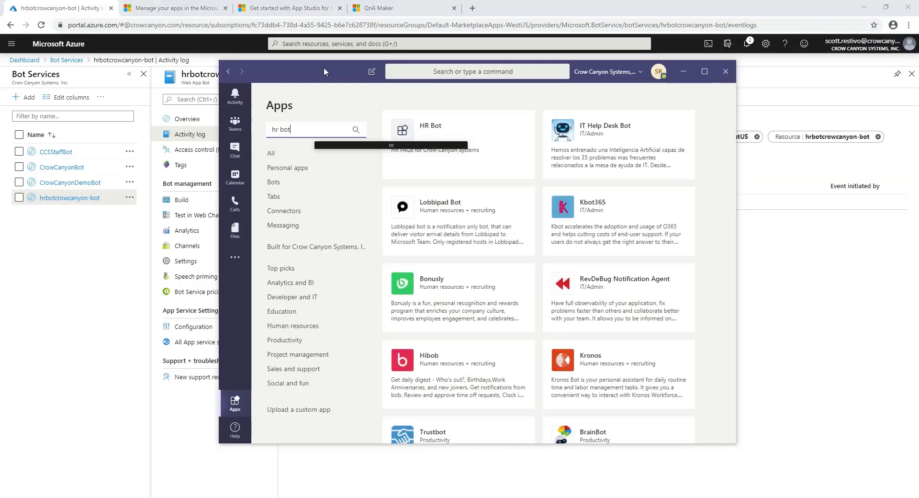
drag(296, 129, 159, 126)
text(a)
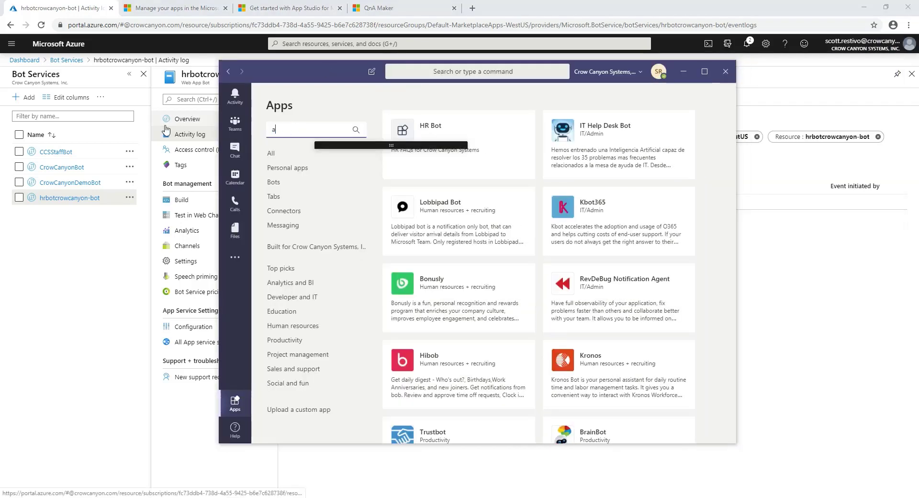
text(pp stud)
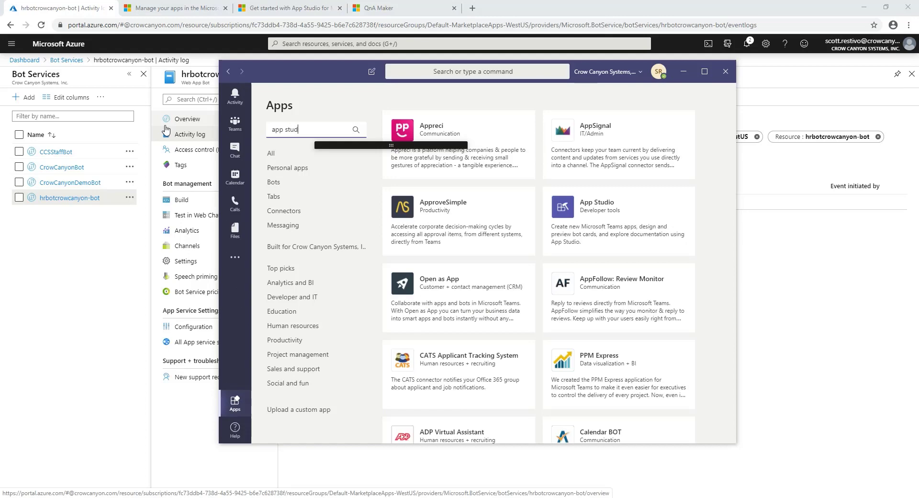
text(io)
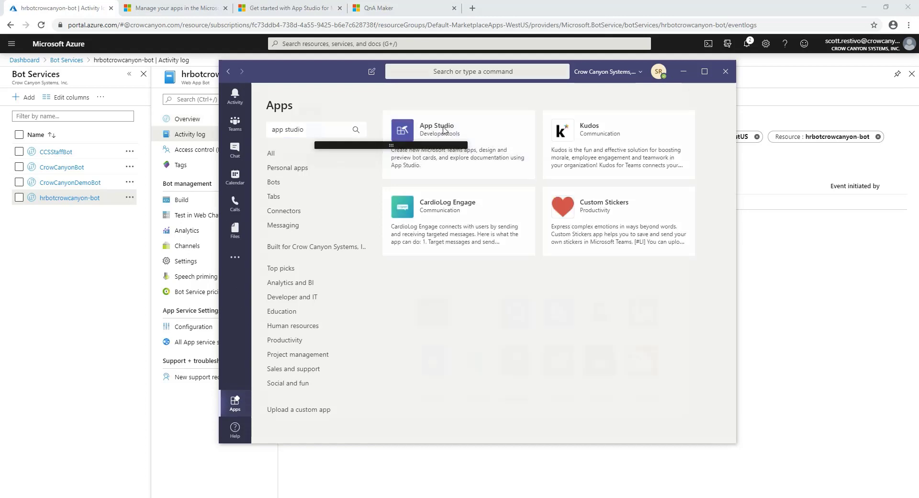
- Open App Studio, show its manifest editor with the recently created apps, and move the Teams window out of the way
click(443, 130)
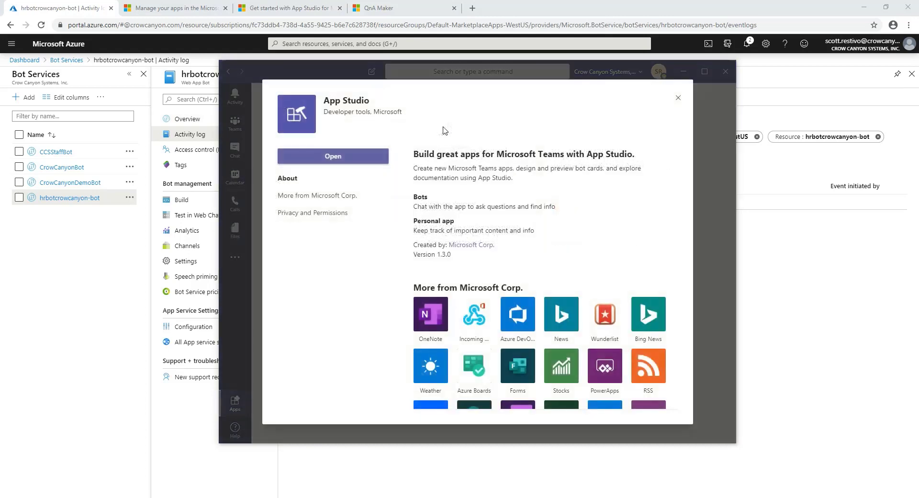
click(365, 160)
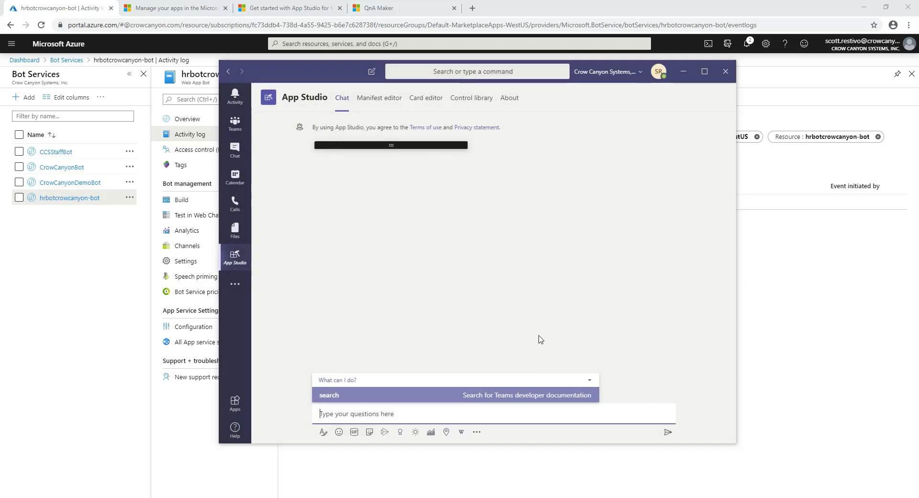
click(384, 100)
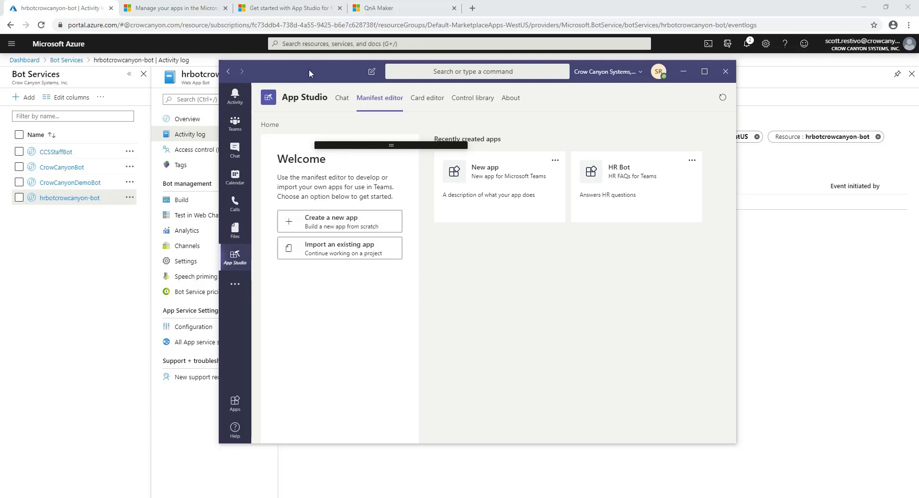
drag(309, 69, 918, 43)
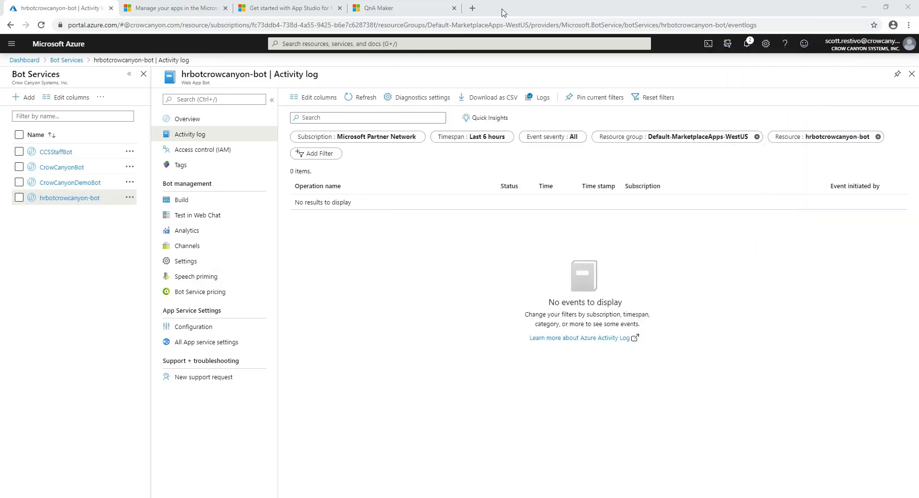
- Open the Microsoft Teams admin center in a new browser tab and briefly view the Microsoft 365 app launcher
click(473, 8)
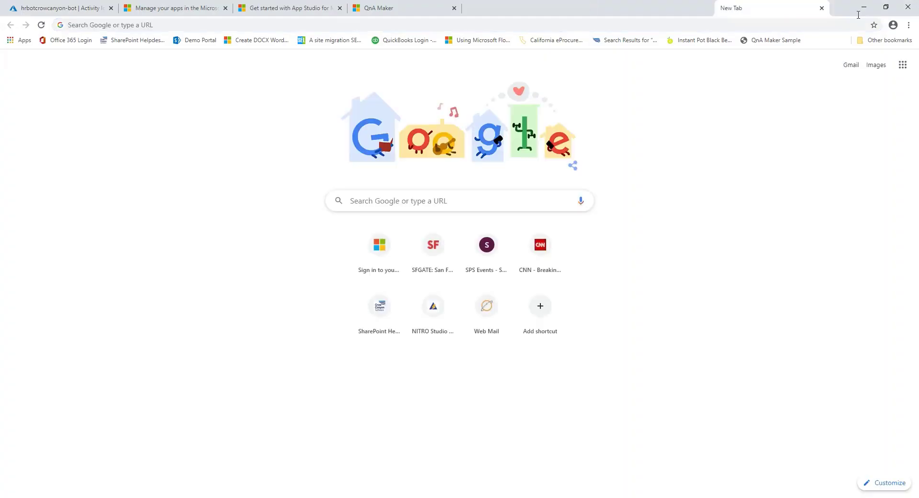
key(ctrl+w)
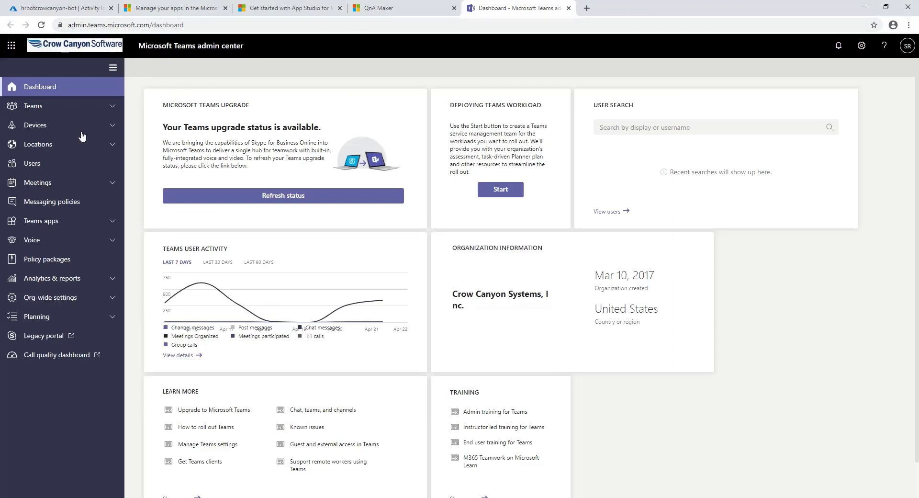
click(11, 45)
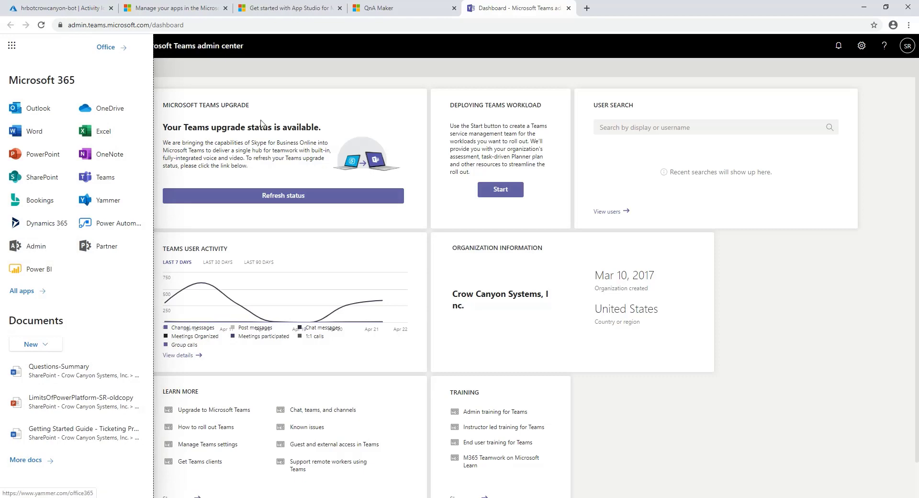
click(800, 310)
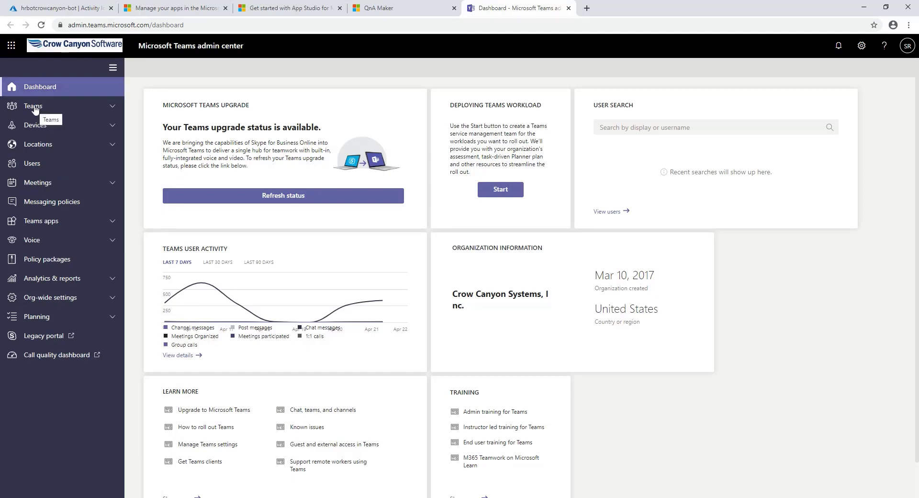
- Find HR Bot in the Teams admin center's list of managed apps and open its details
click(63, 222)
click(61, 242)
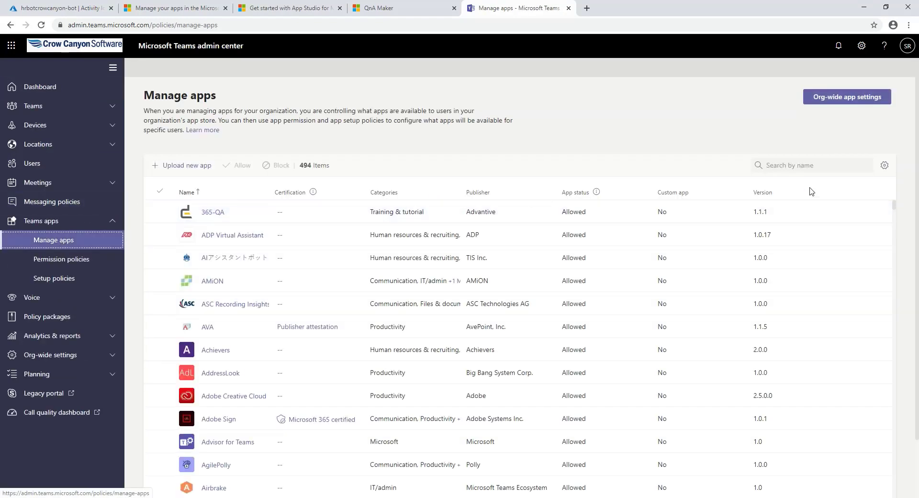
drag(893, 205, 894, 316)
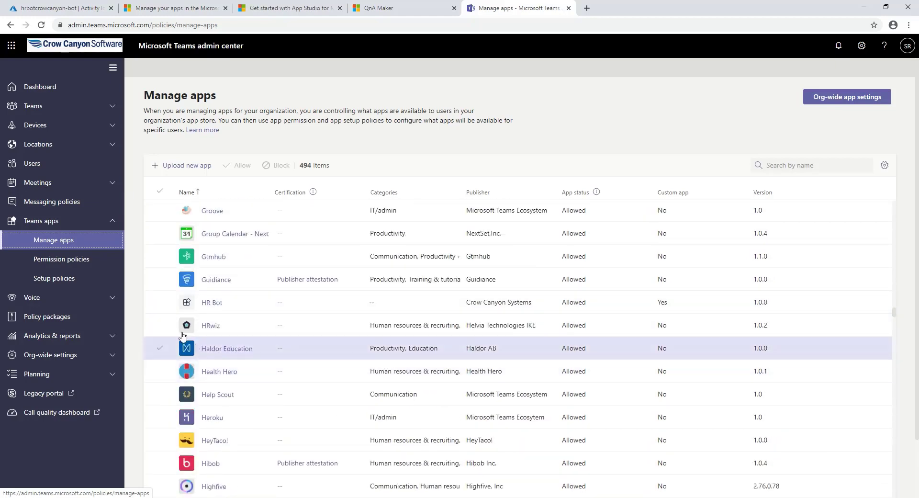
click(211, 302)
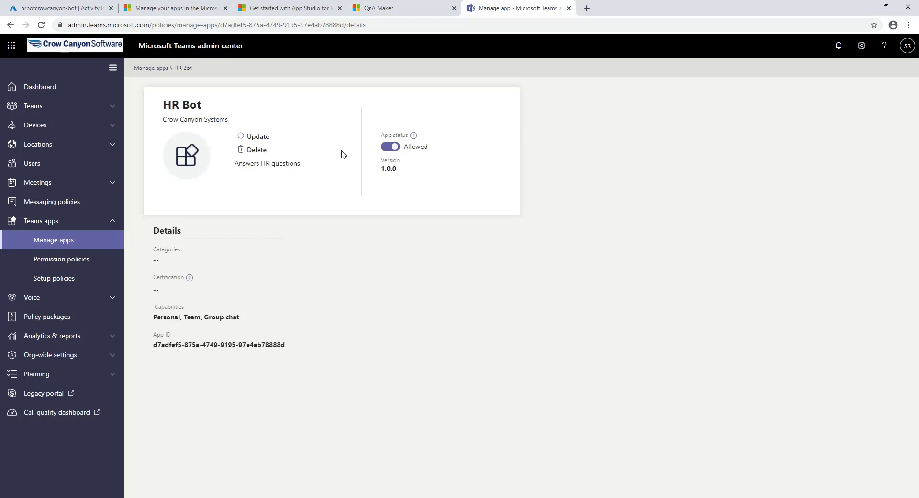
- Review the app permission policies and app setup policies for Teams apps
click(81, 262)
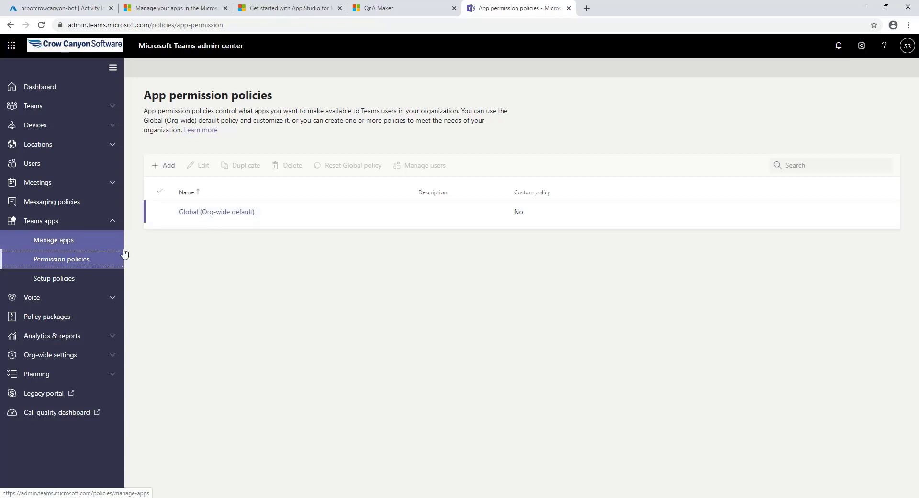
click(63, 285)
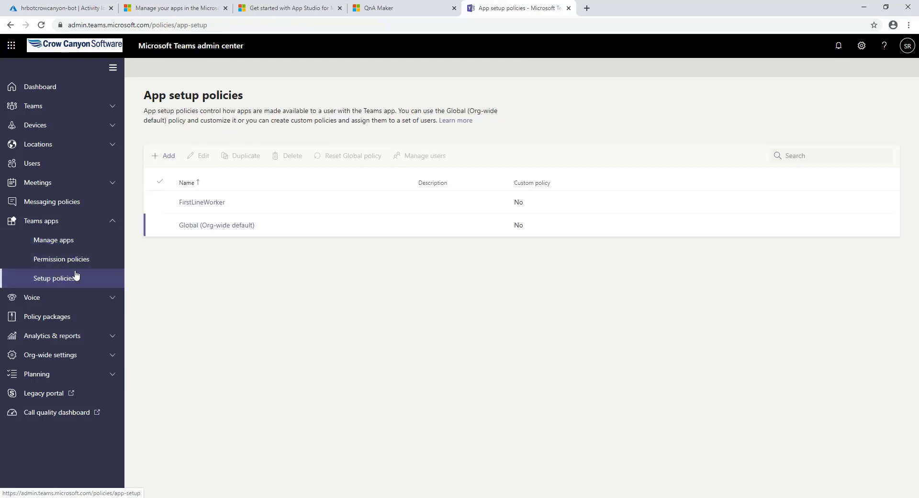
click(62, 264)
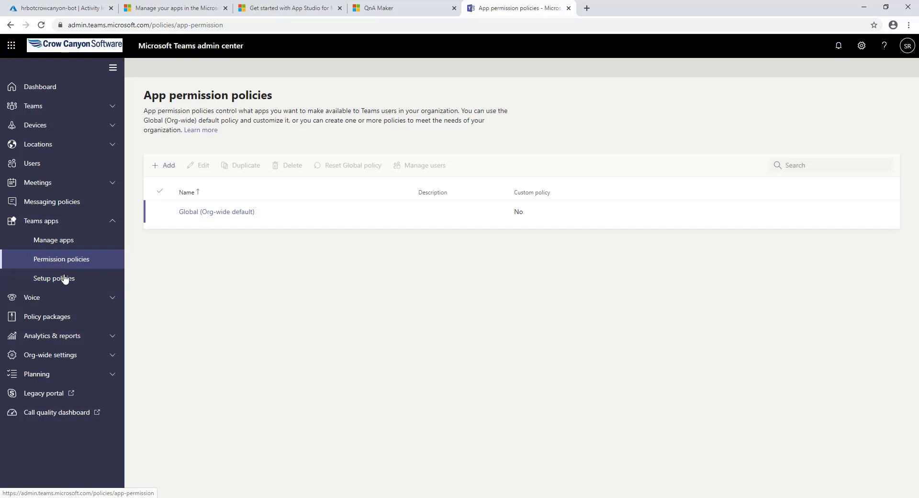
click(64, 280)
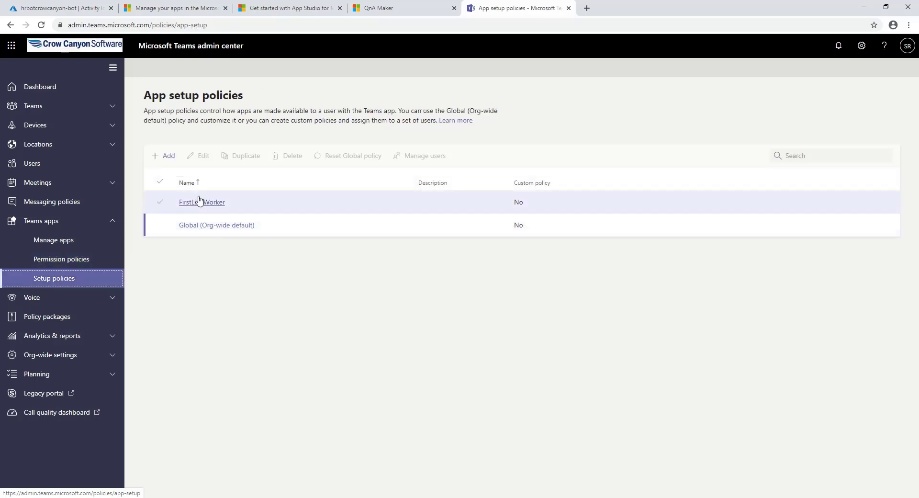
click(67, 267)
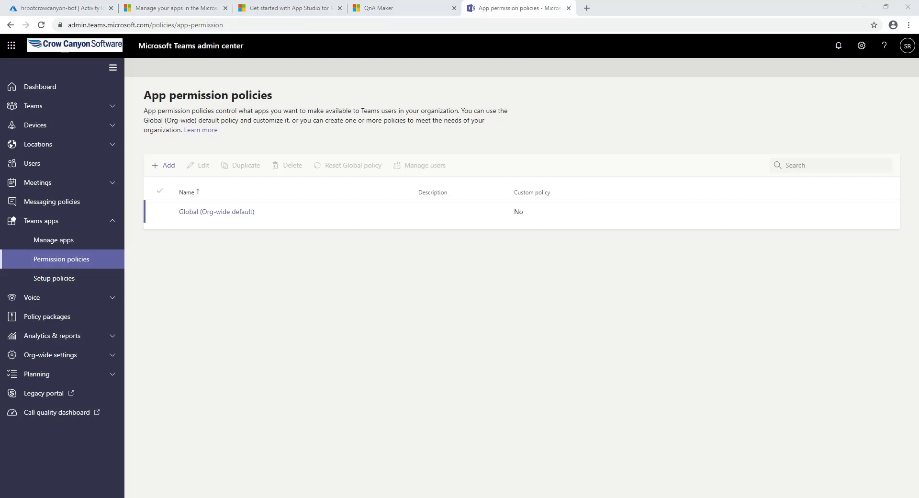
- Bring the Teams chat with the Crow Canyon HR Bot into view and send "add a dependent to the insurance"
drag(918, 100, 438, 84)
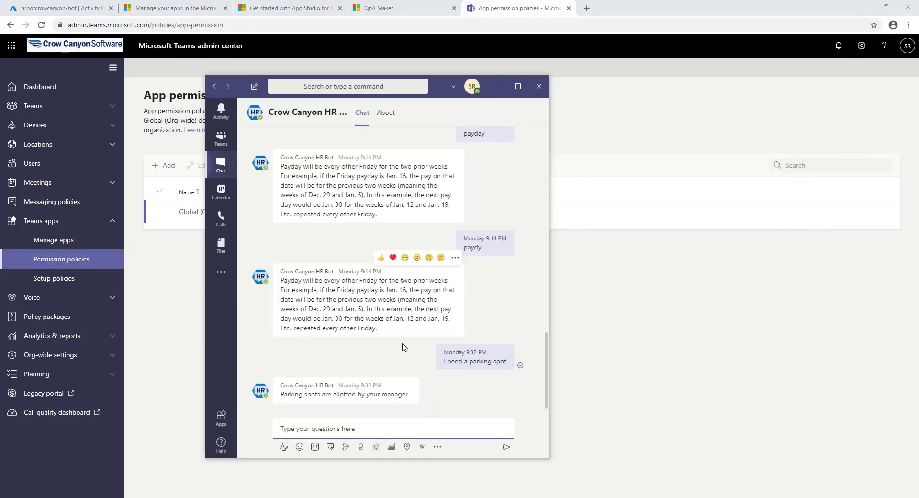
click(341, 428)
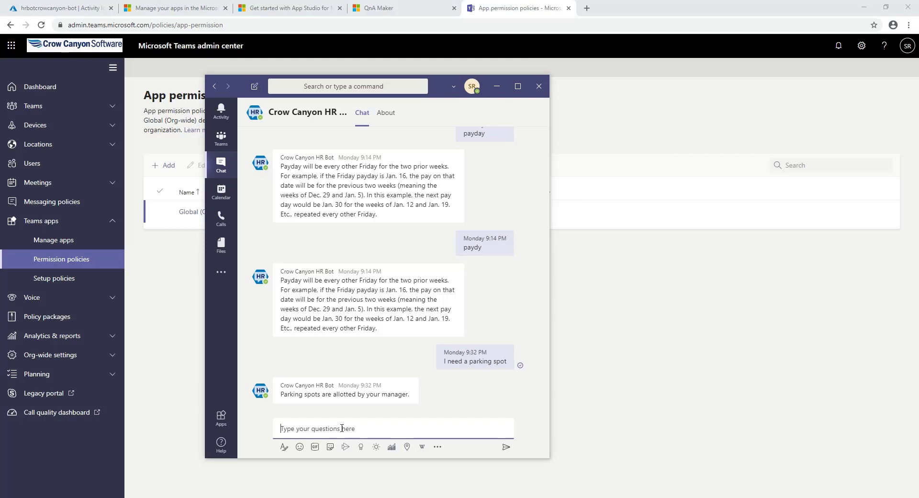
text(add a dependent to the insurance)
key(Return)
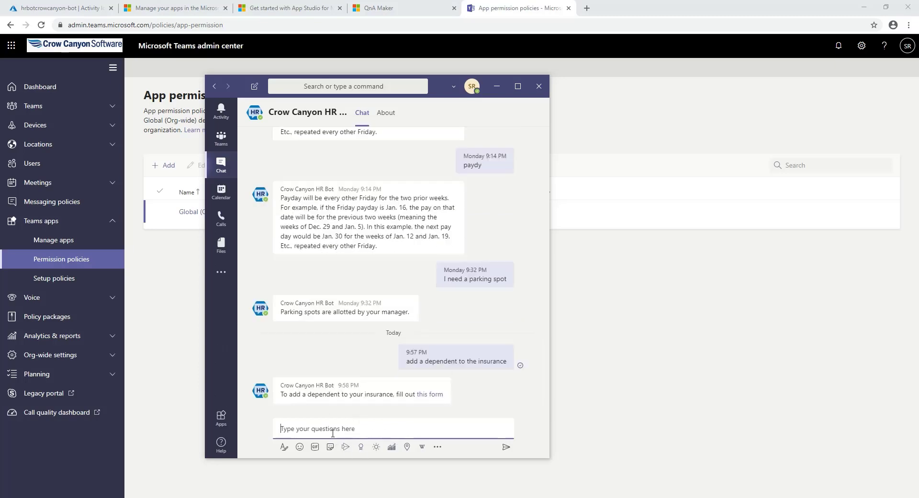
- Ask the HR Bot the small-talk questions "what is your favorite color?" and "what is your name?"
text(what is your )
text(f)
key(BackSpace)
text(your favorite color?)
key(Return)
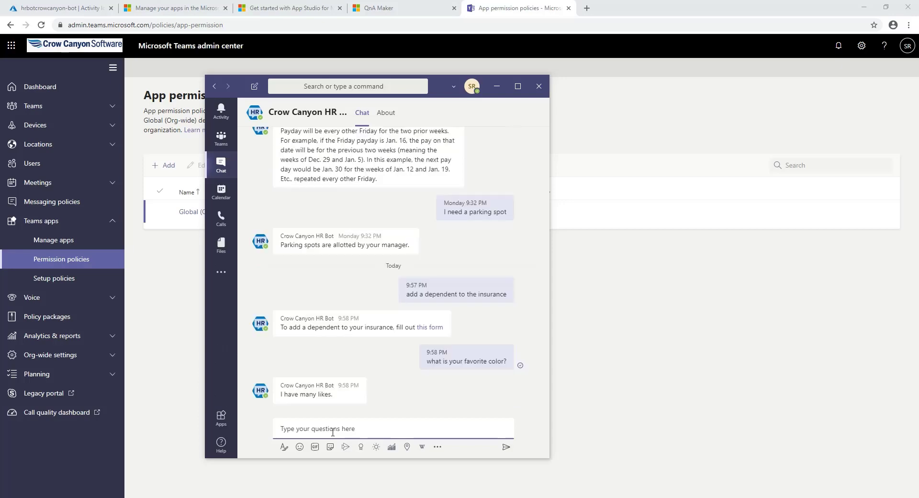
text(what is your name?)
key(Return)
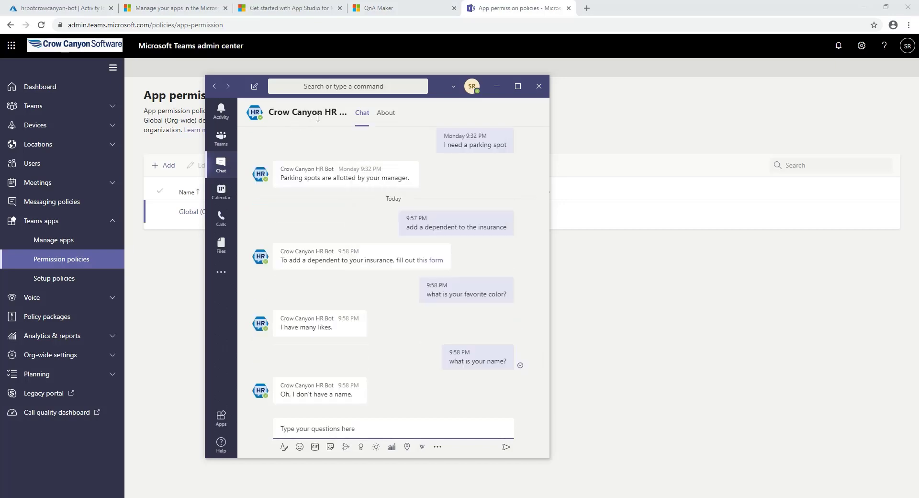
mouse_move(304, 118)
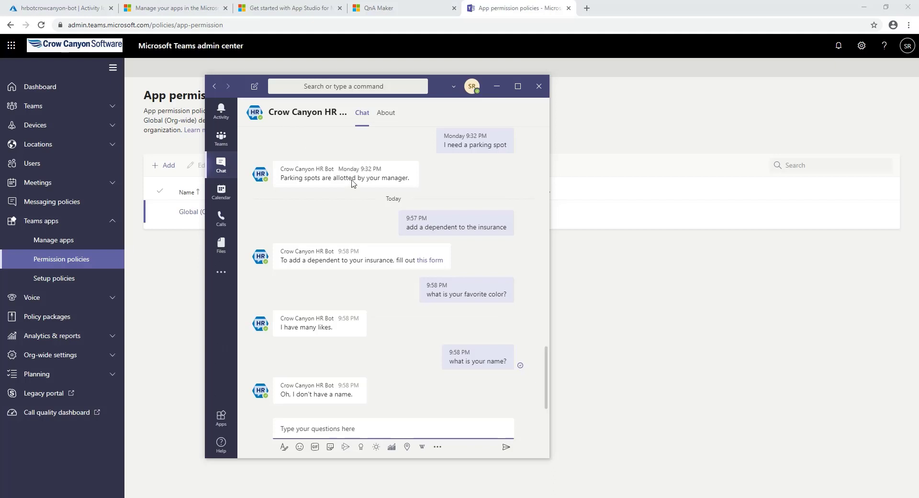